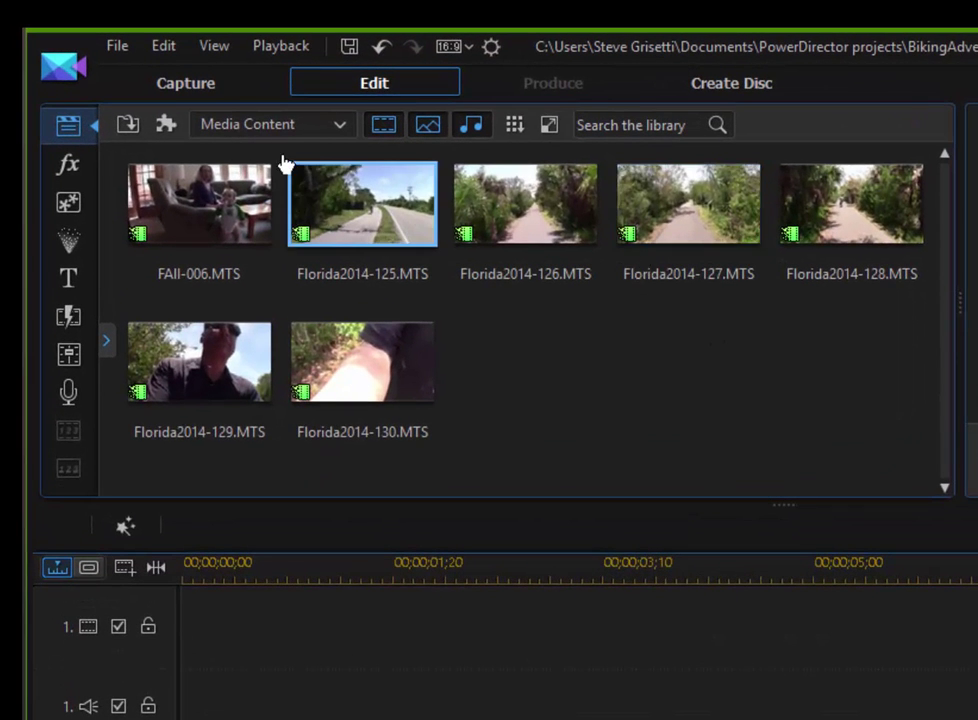
- Launch Theme Designer from Plug-ins, reposition the template dialog, and collapse the Action group
left_click(166, 125)
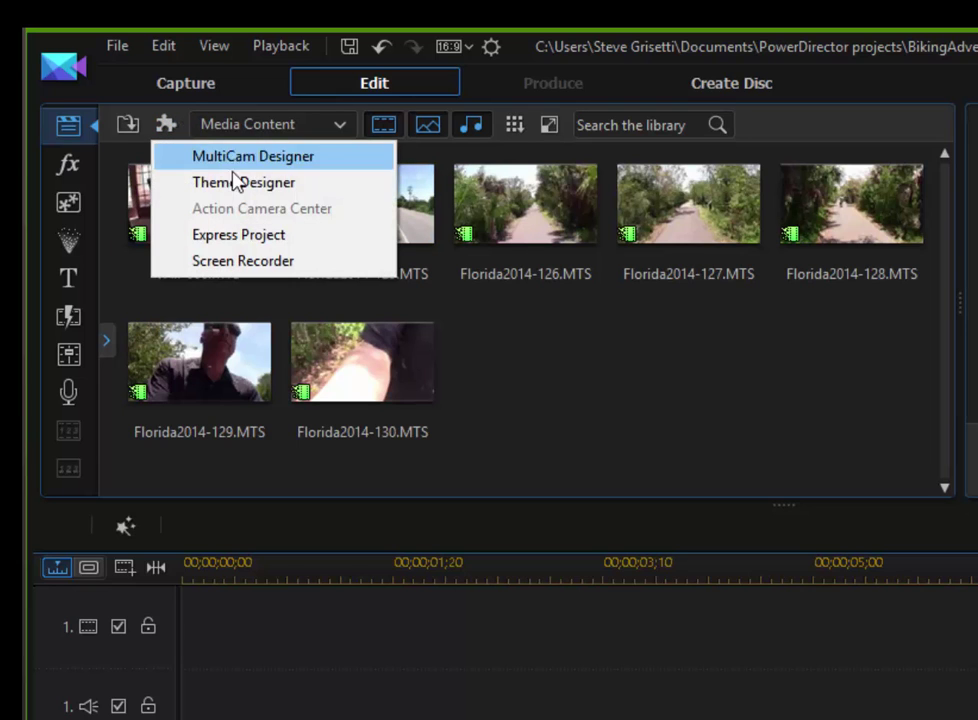
left_click(236, 183)
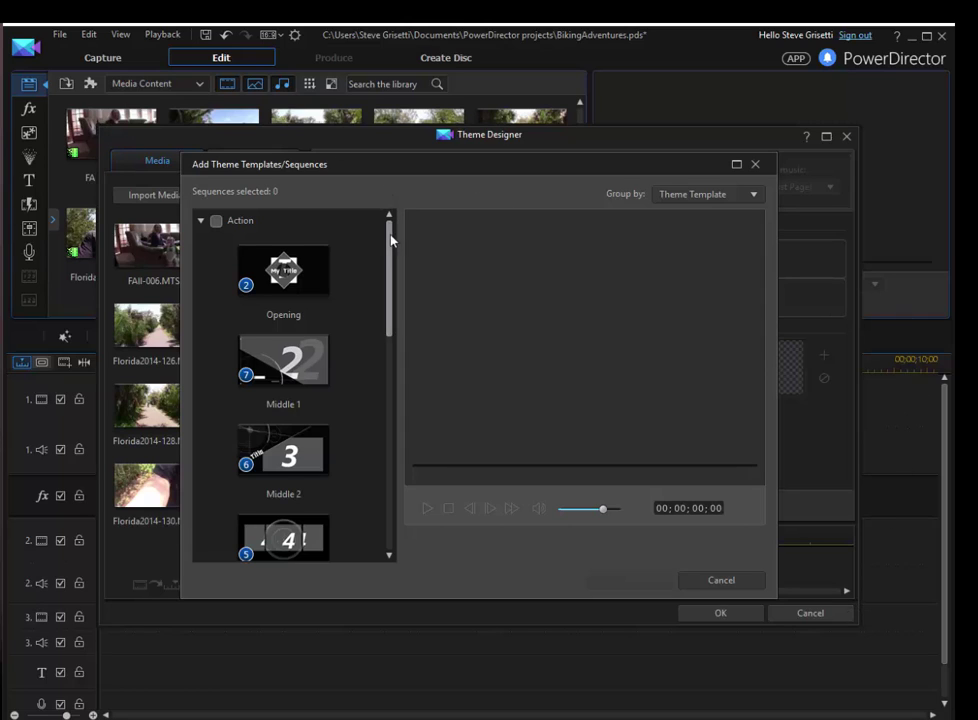
left_click_drag(375, 164, 320, 158)
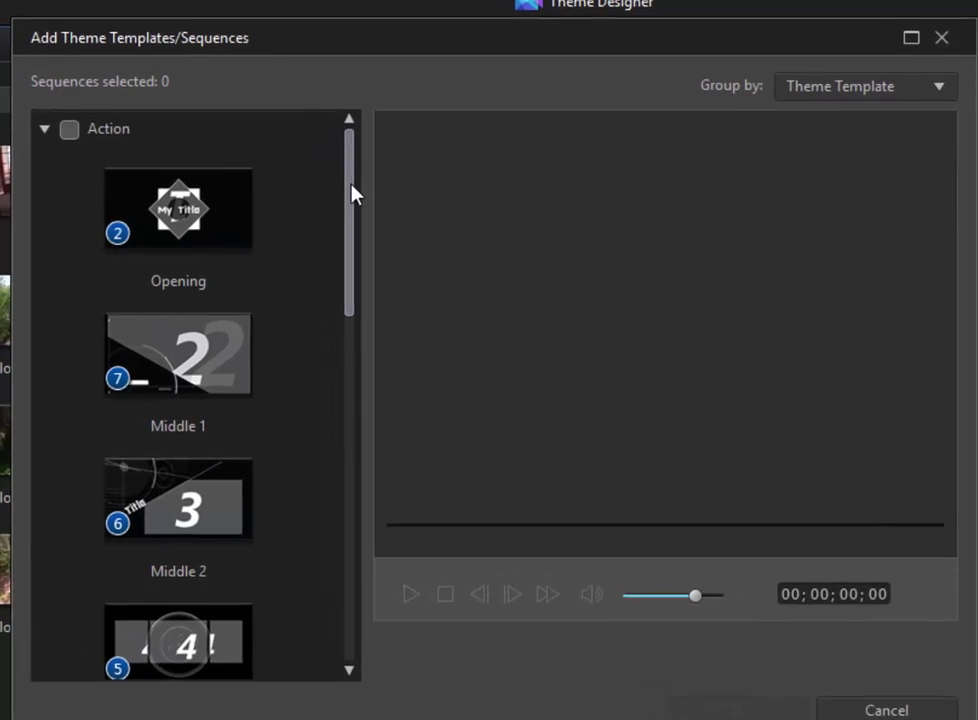
left_click_drag(316, 186, 326, 154)
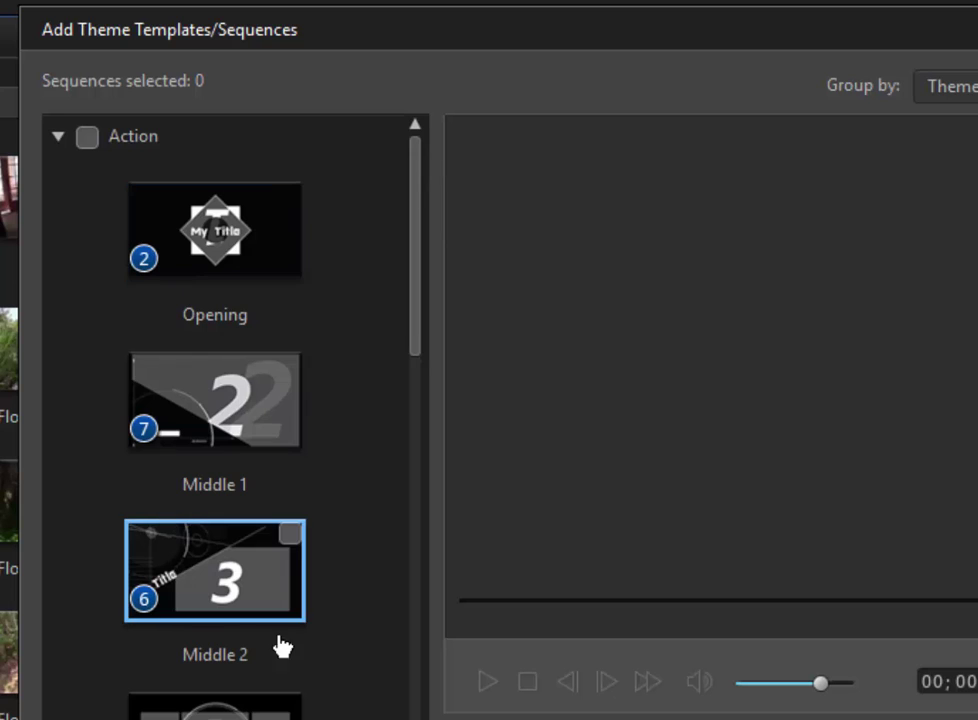
left_click_drag(415, 284, 430, 236)
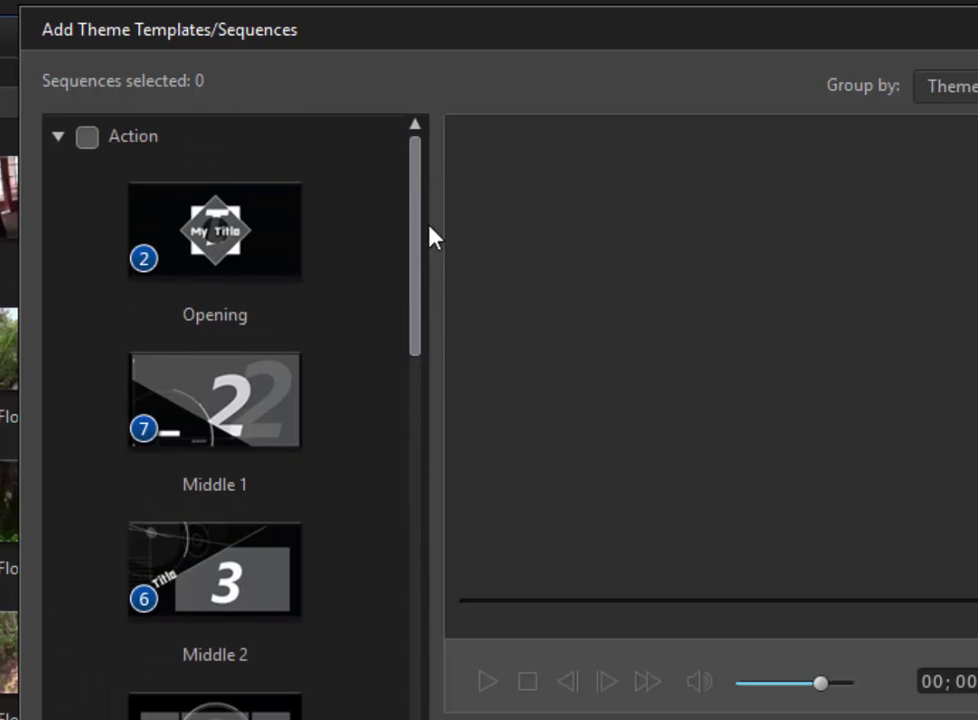
left_click(58, 136)
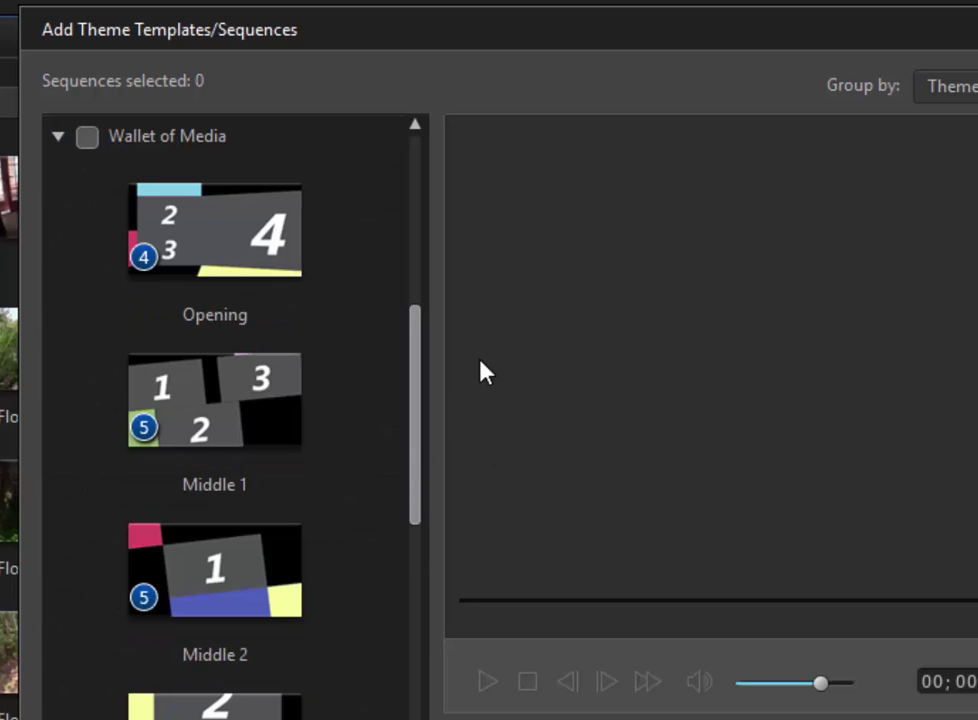
- Scroll the template list and tick the Wallet of Media Opening sequence
mouse_move(421, 376)
left_mouse_down()
mouse_move(430, 319)
mouse_move(419, 365)
left_mouse_up()
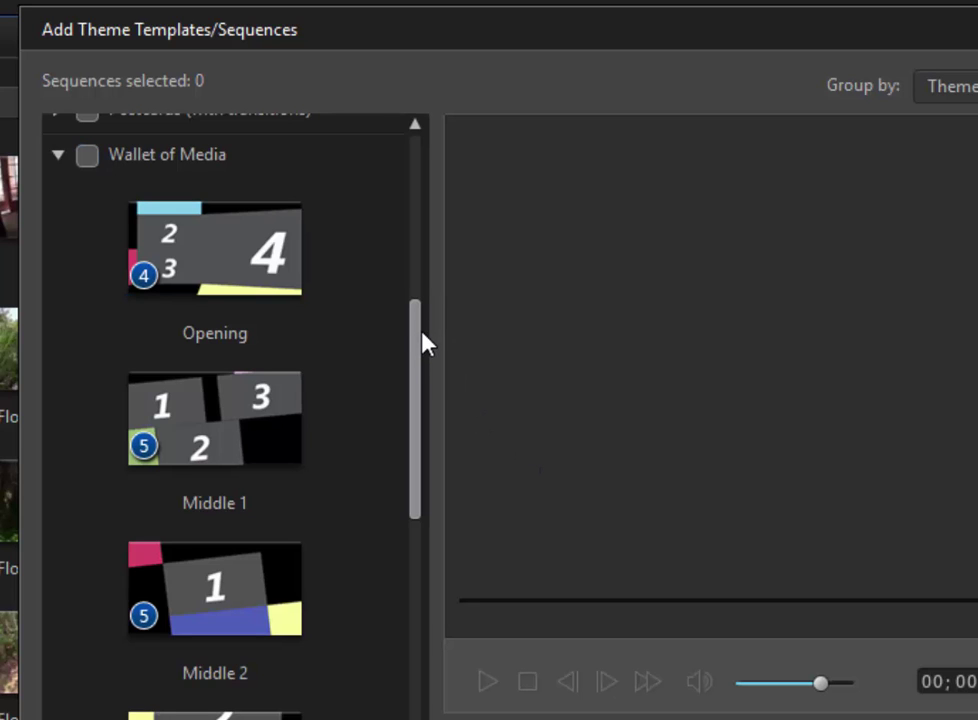
mouse_move(422, 343)
left_mouse_down()
mouse_move(430, 400)
mouse_move(413, 487)
mouse_move(419, 331)
left_mouse_up()
mouse_move(292, 263)
left_click(290, 256)
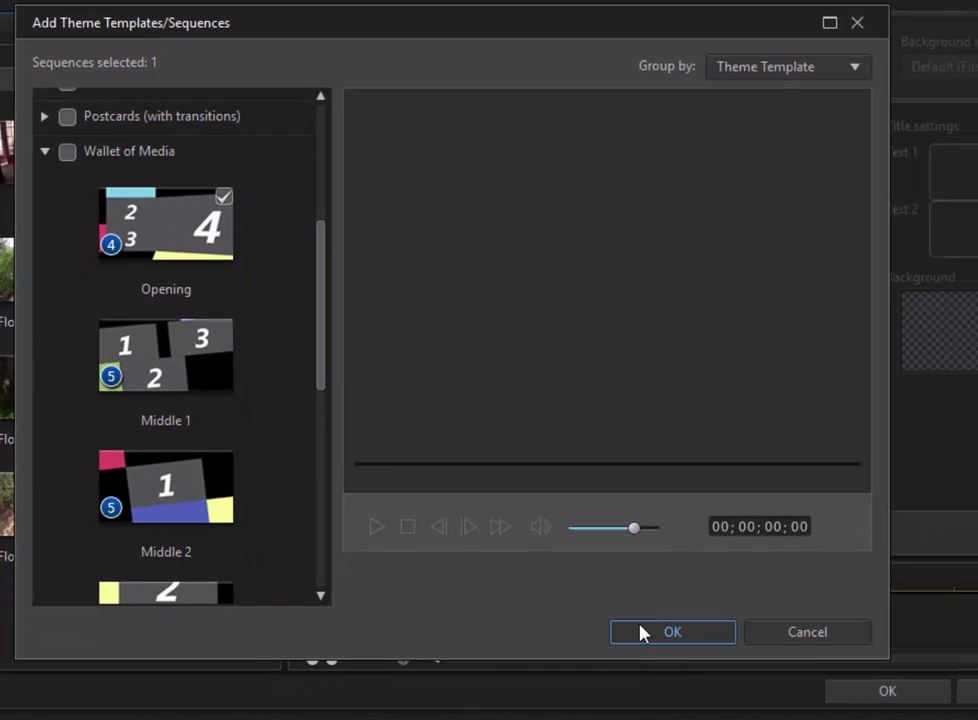
- Confirm the Opening sequence and fill slots 1–4 with Florida2014-125, -126, -129 and FAll-006
left_click(735, 688)
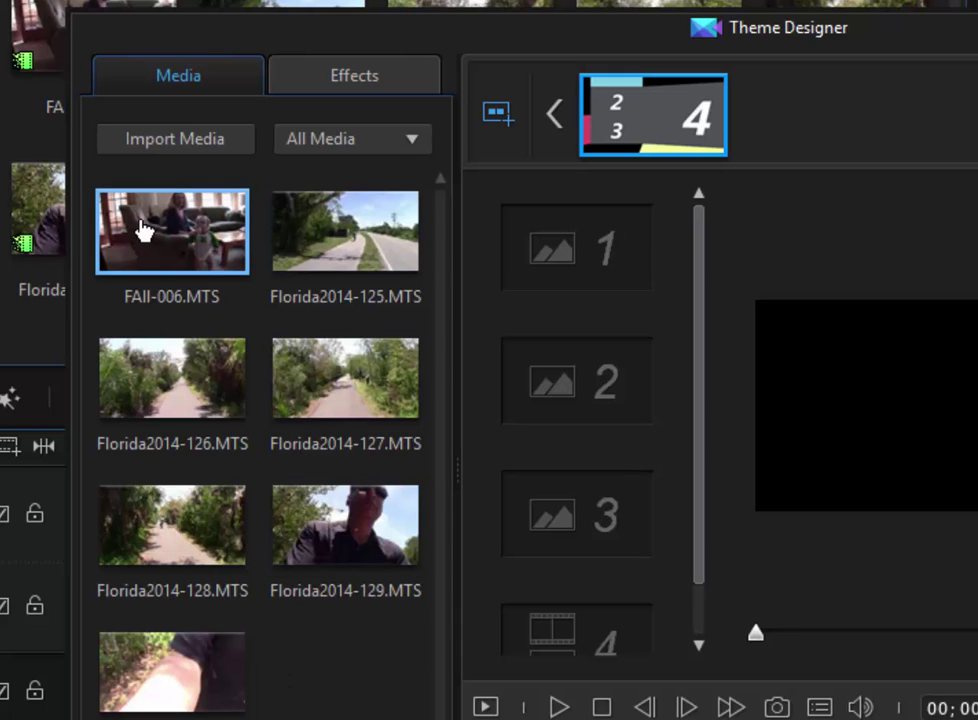
left_click_drag(318, 235, 565, 240)
left_click_drag(157, 393, 576, 400)
left_click_drag(395, 520, 458, 563)
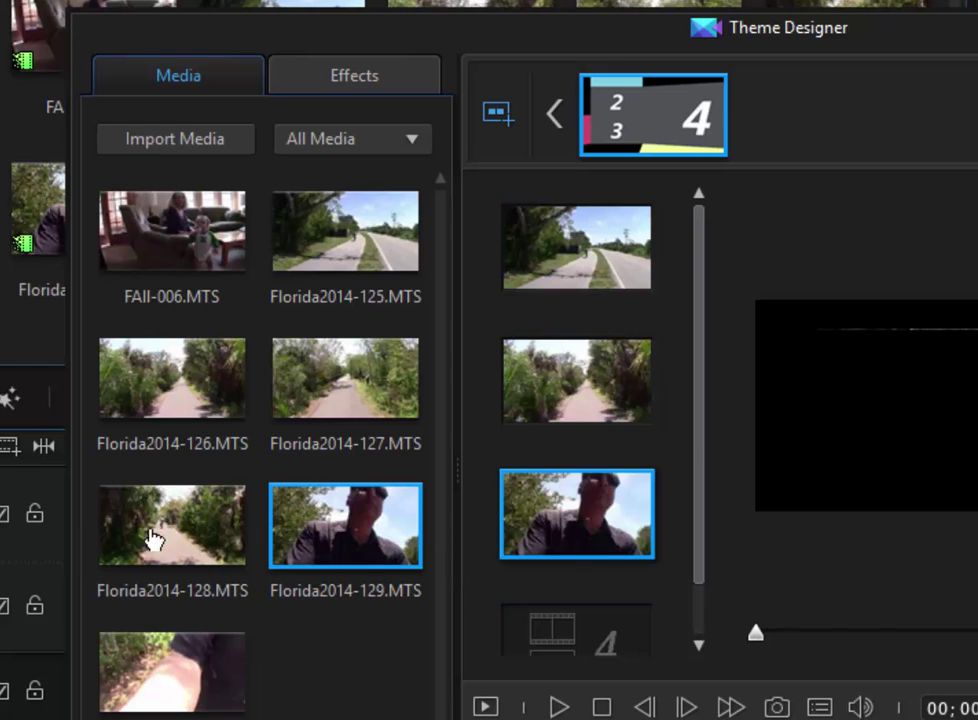
left_click_drag(197, 248, 633, 648)
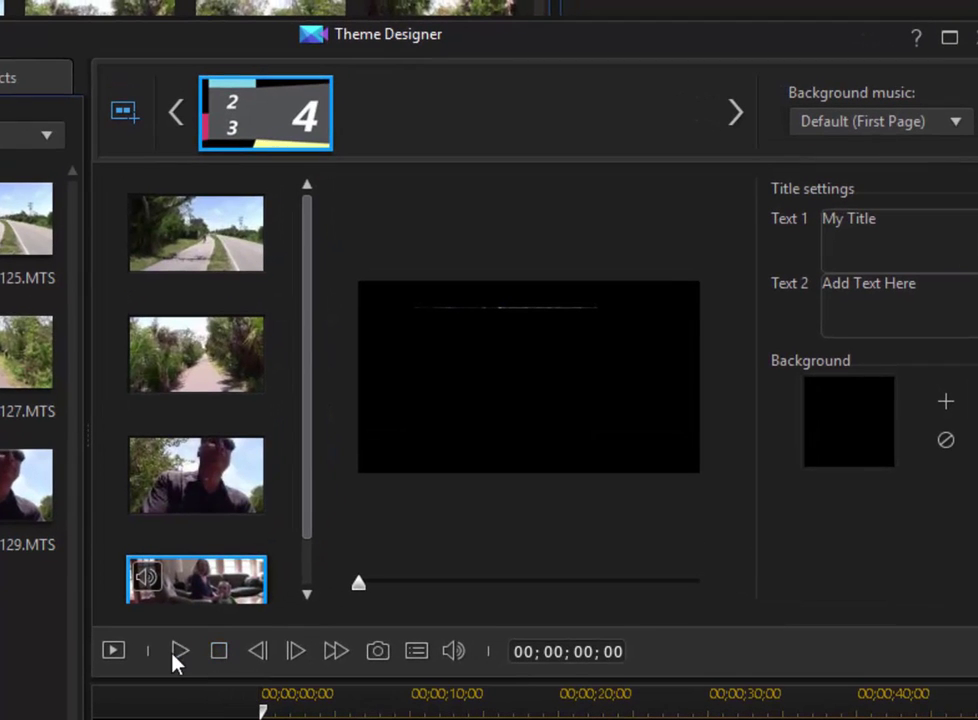
left_click(179, 652)
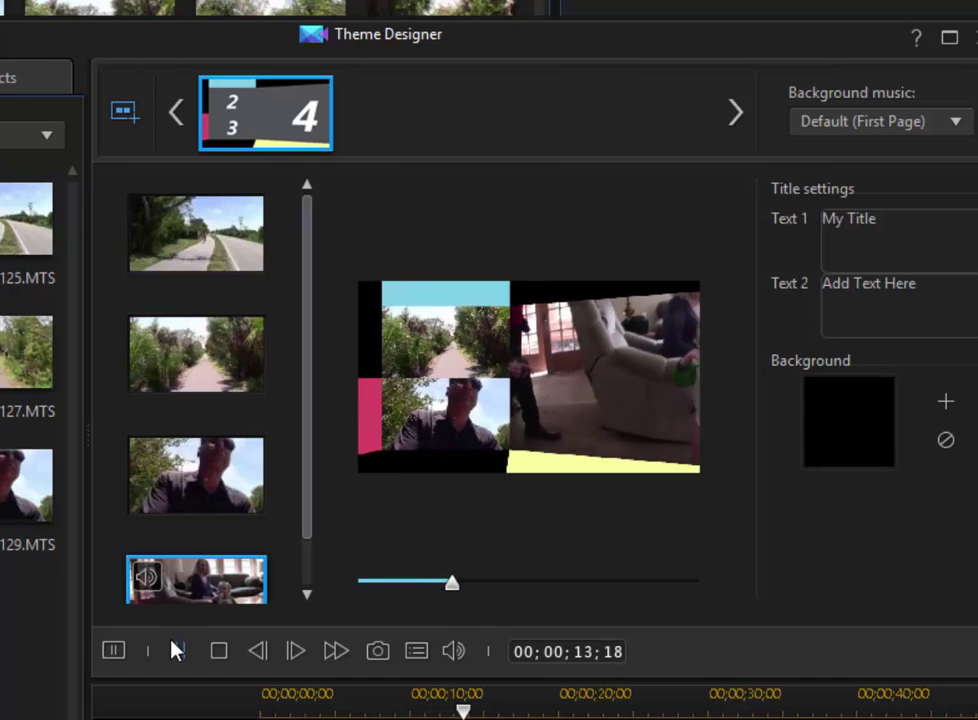
left_click(214, 652)
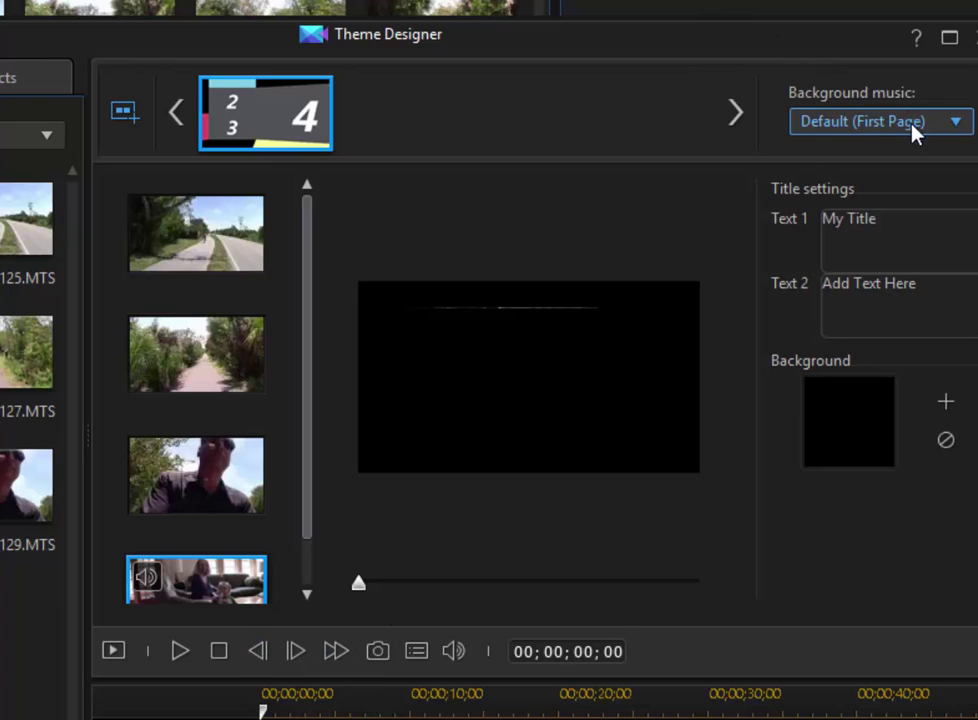
- Enter 'Florida' and 'Meeting Jason' as the two Opening title lines and preview them
left_click(917, 224)
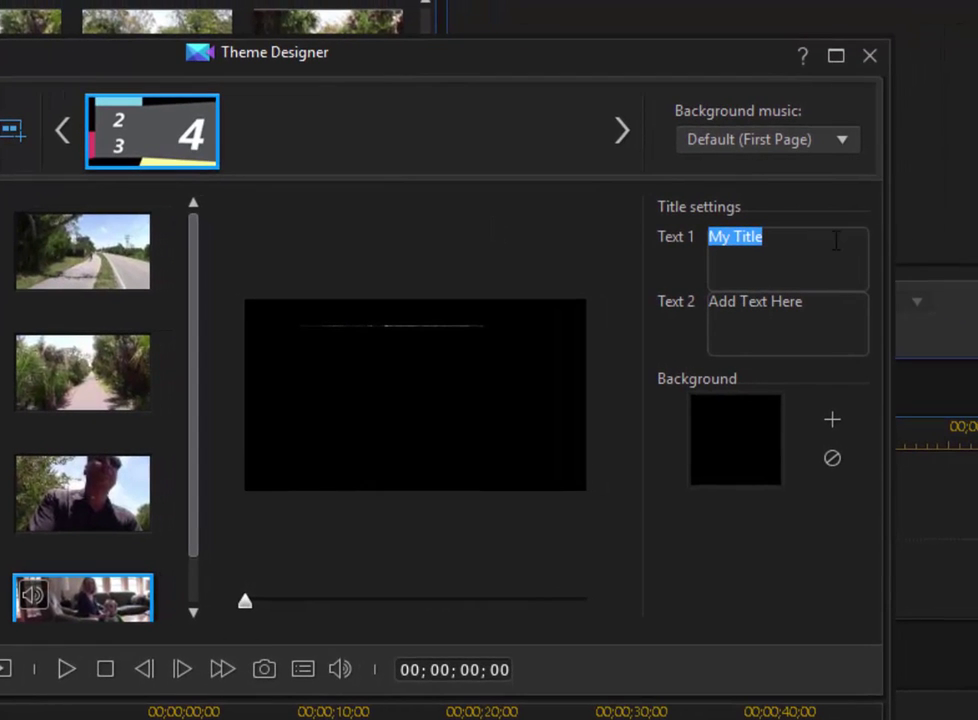
type("Florida")
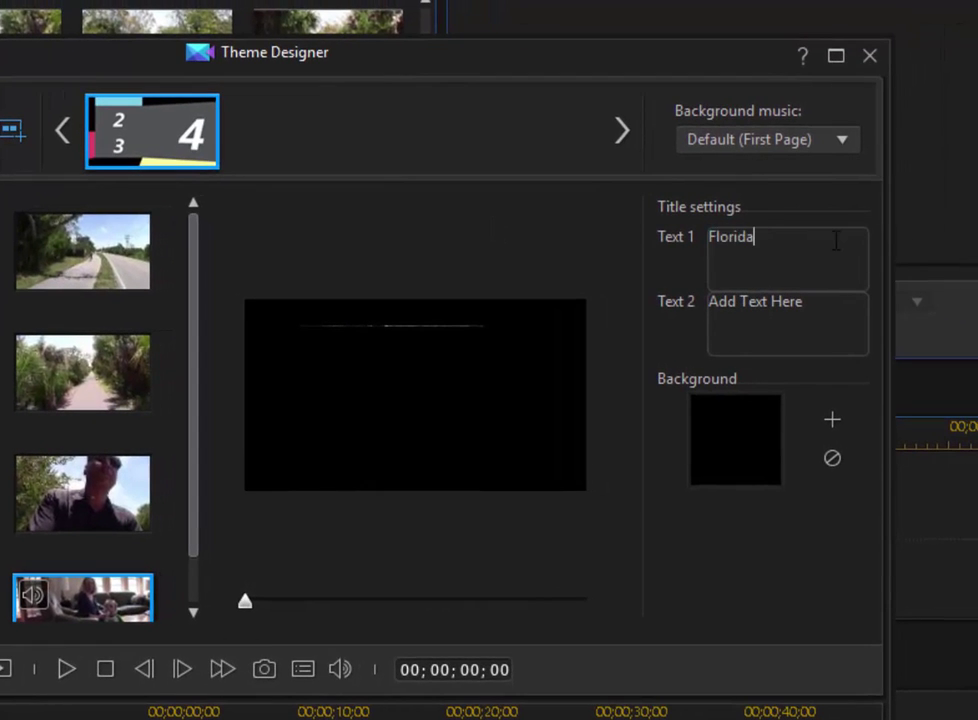
key("Tab")
type("Meeting Jason")
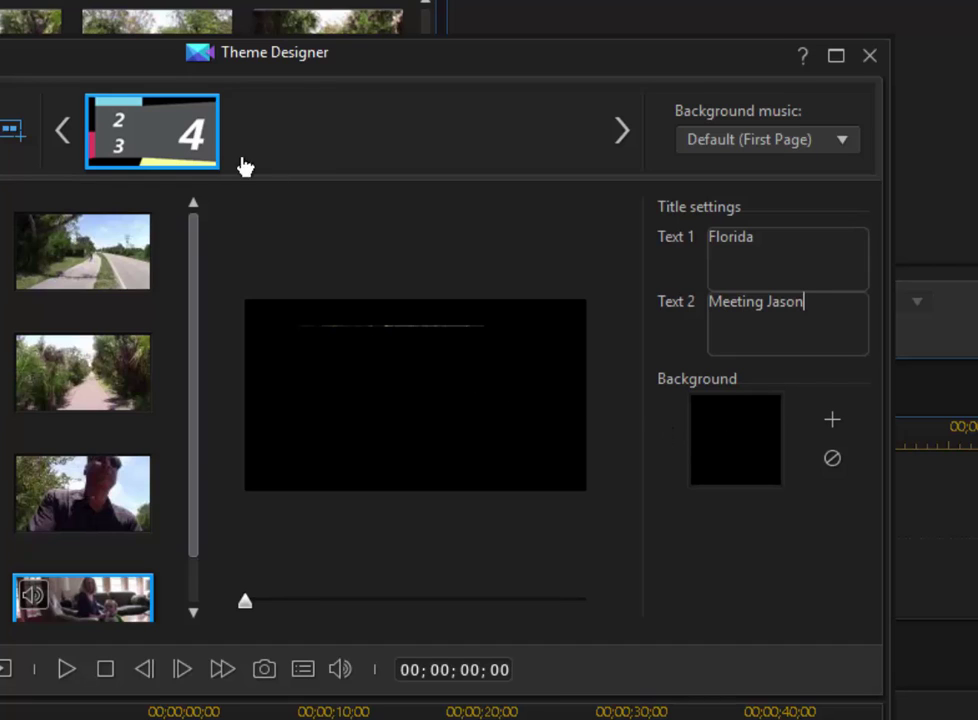
left_click_drag(244, 612, 311, 617)
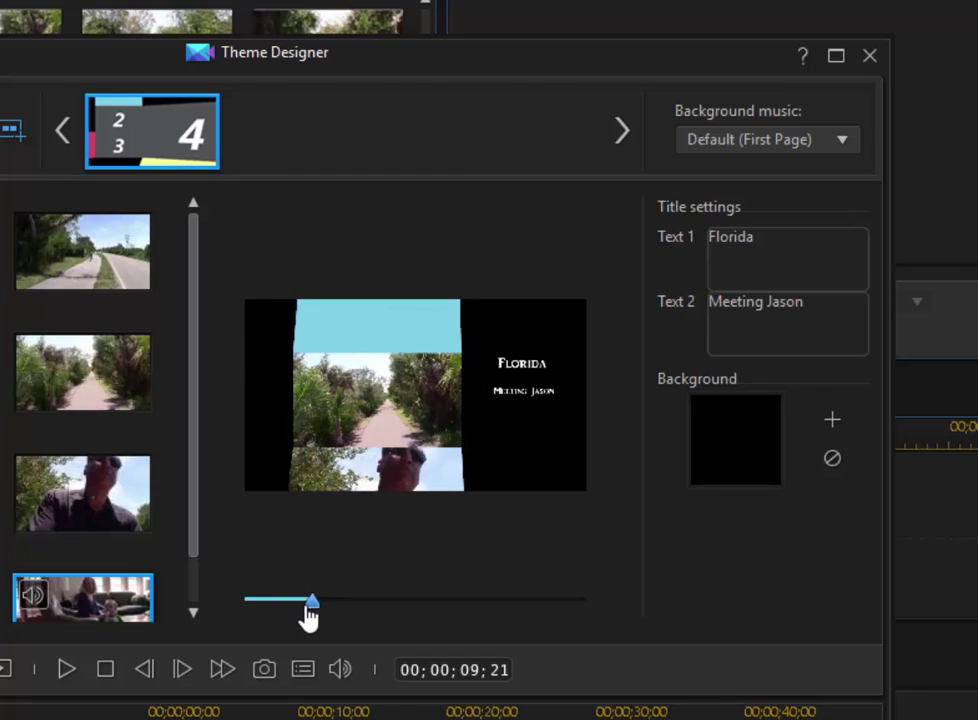
- Set Dolphin crowd.jpg as the Opening sequence background and preview the result
left_click(832, 425)
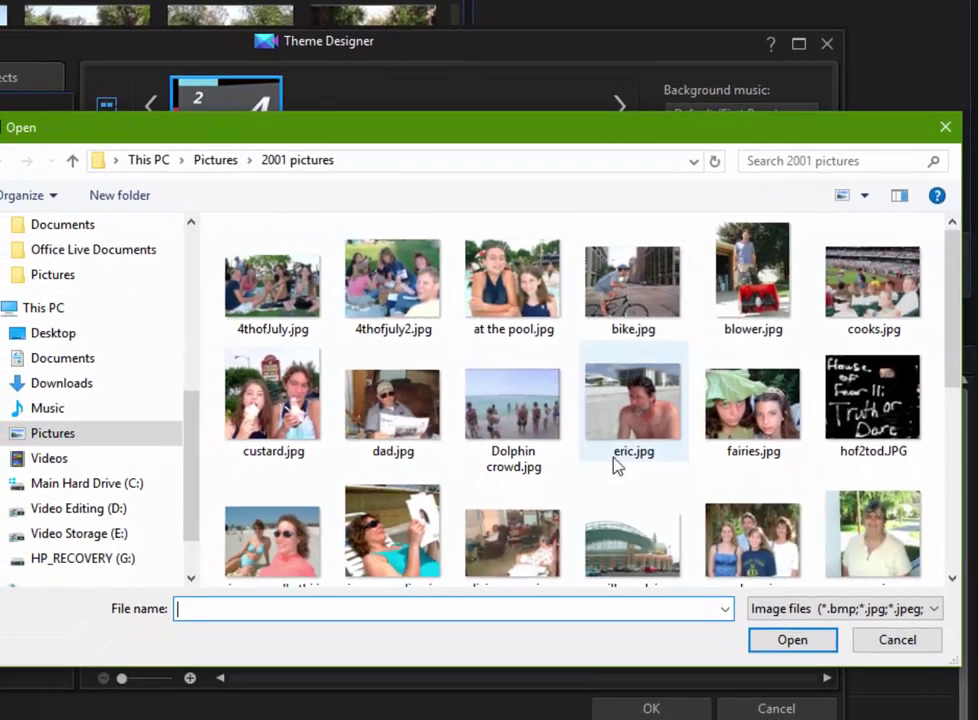
scroll(620, 515, "down", 10)
scroll(610, 500, "up", 10)
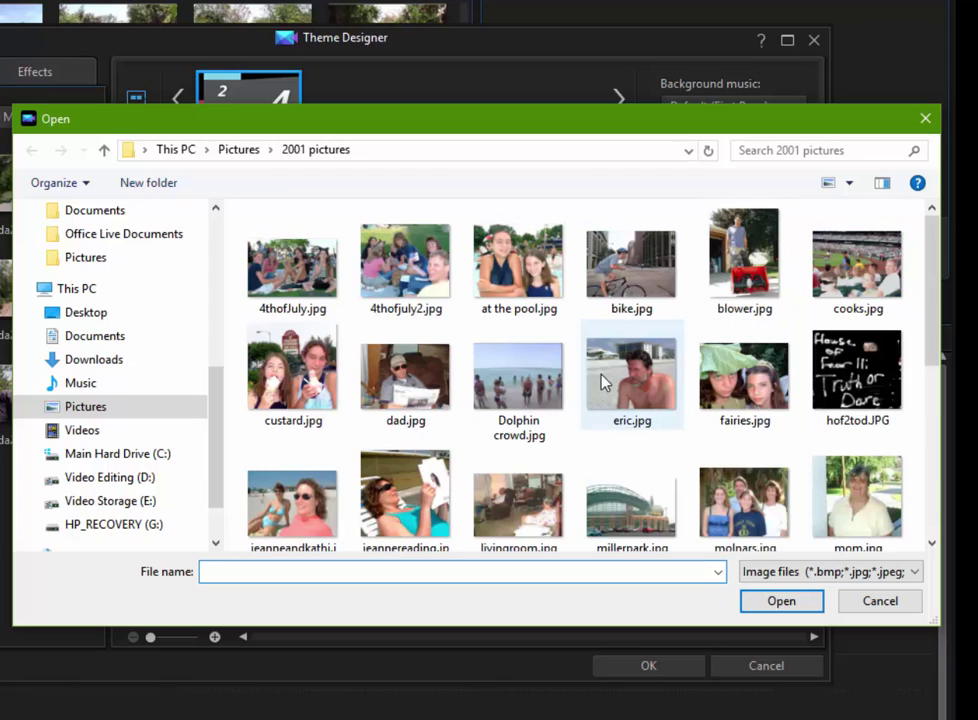
left_click(519, 392)
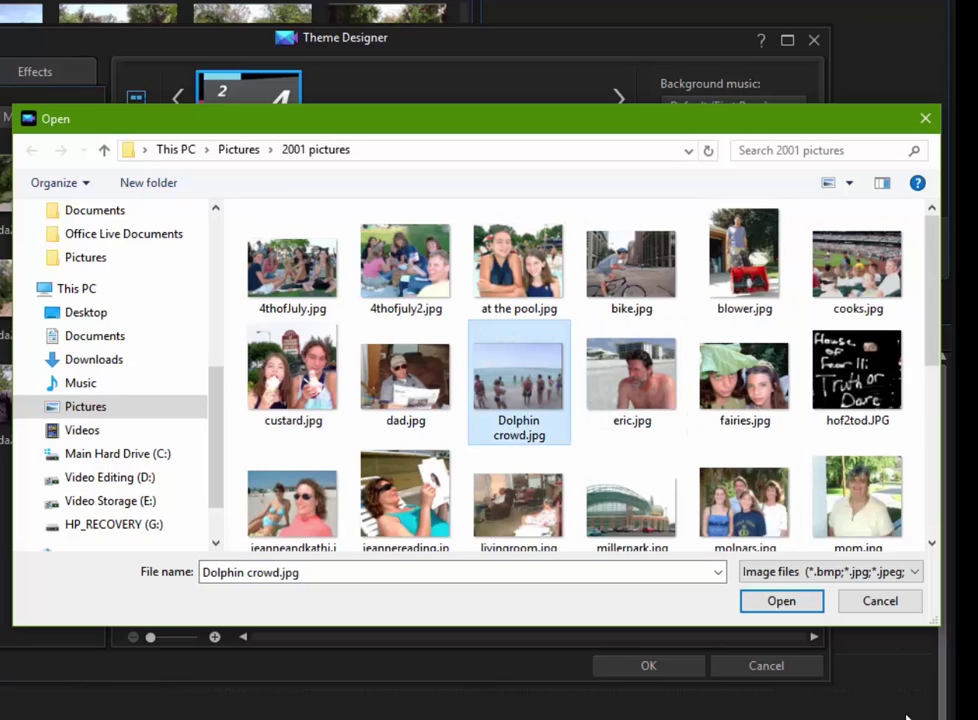
left_click(767, 604)
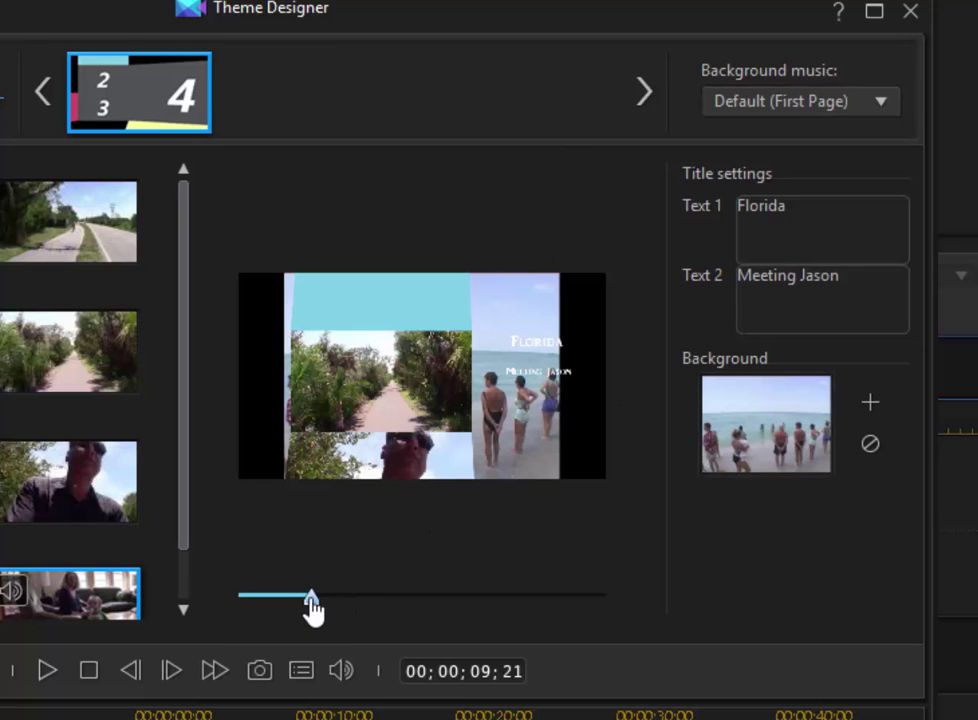
left_click_drag(312, 600, 332, 605)
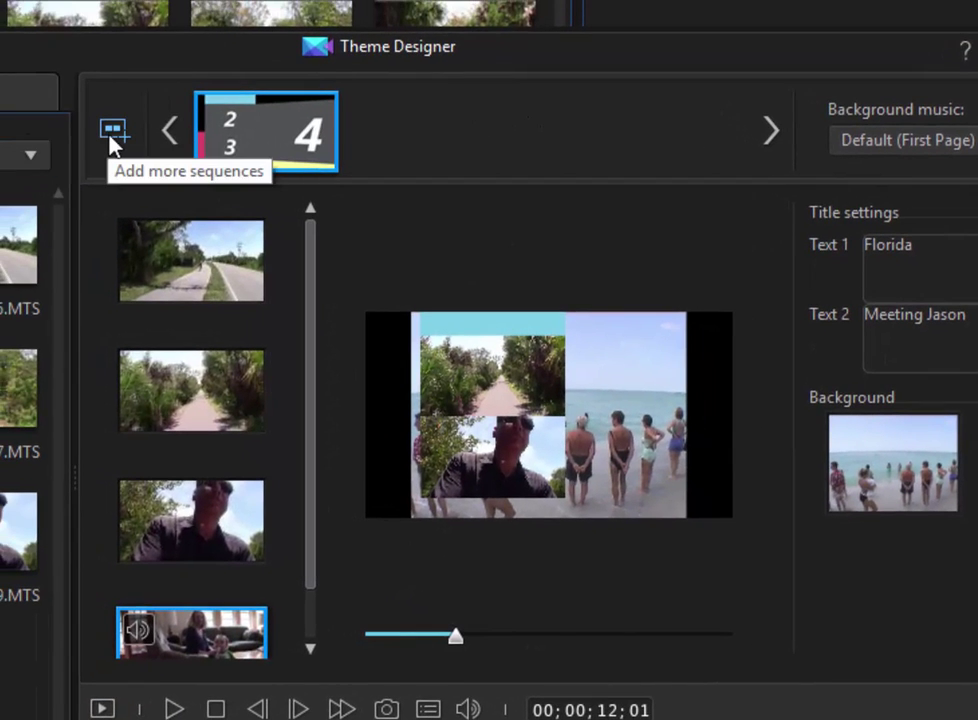
- Reopen the sequence chooser, scroll down, and tick the Middle 1 sequence
left_click(110, 138)
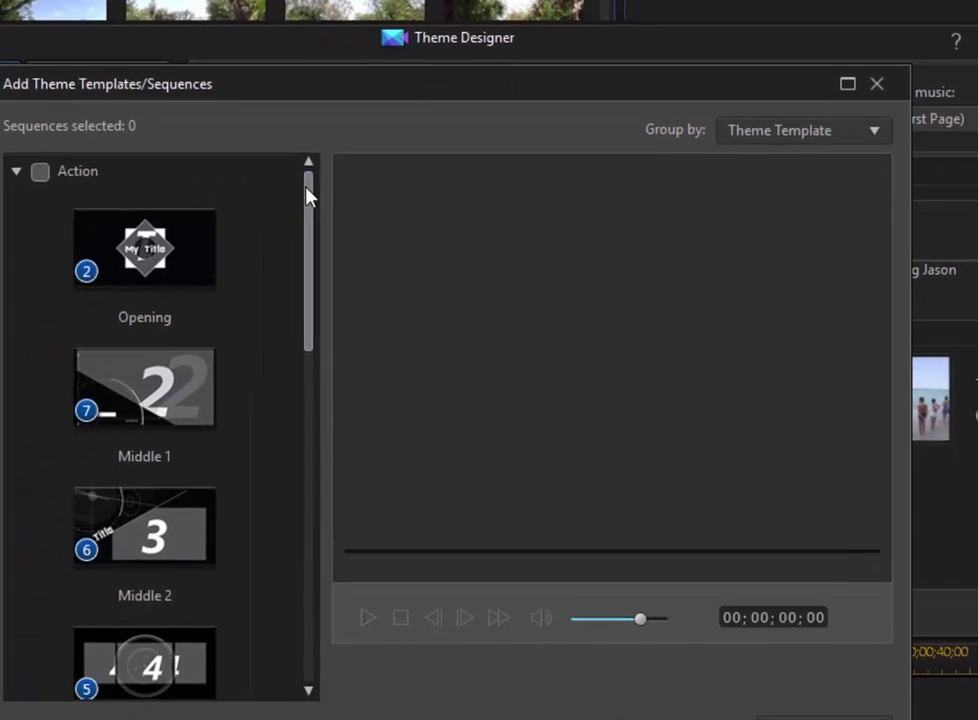
left_click_drag(216, 206, 219, 411)
left_click_drag(357, 325, 303, 232)
mouse_move(255, 222)
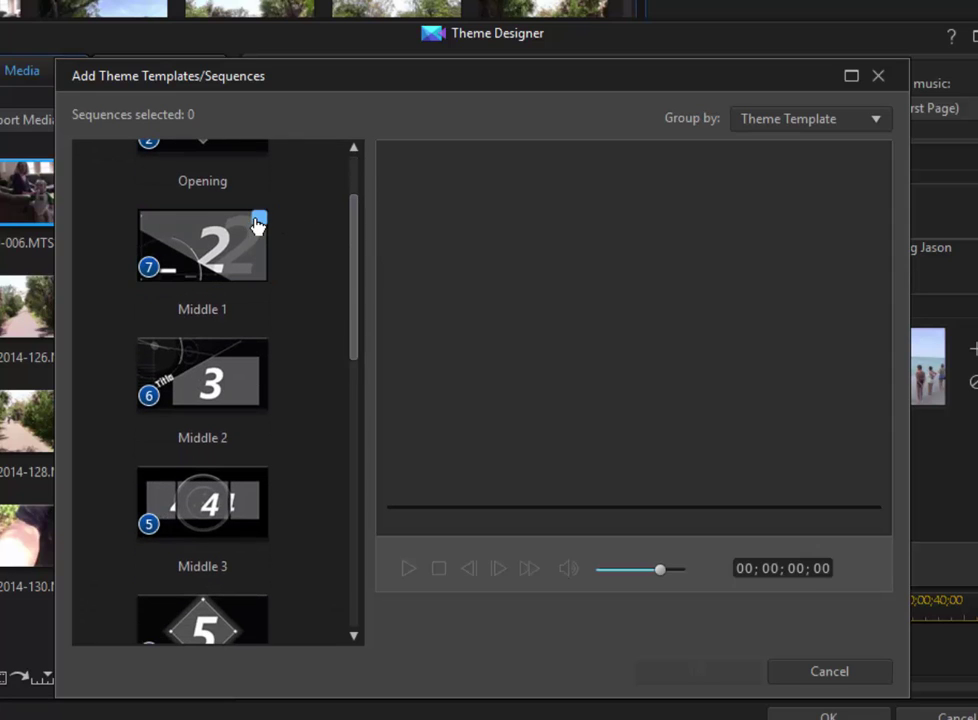
left_click(259, 219)
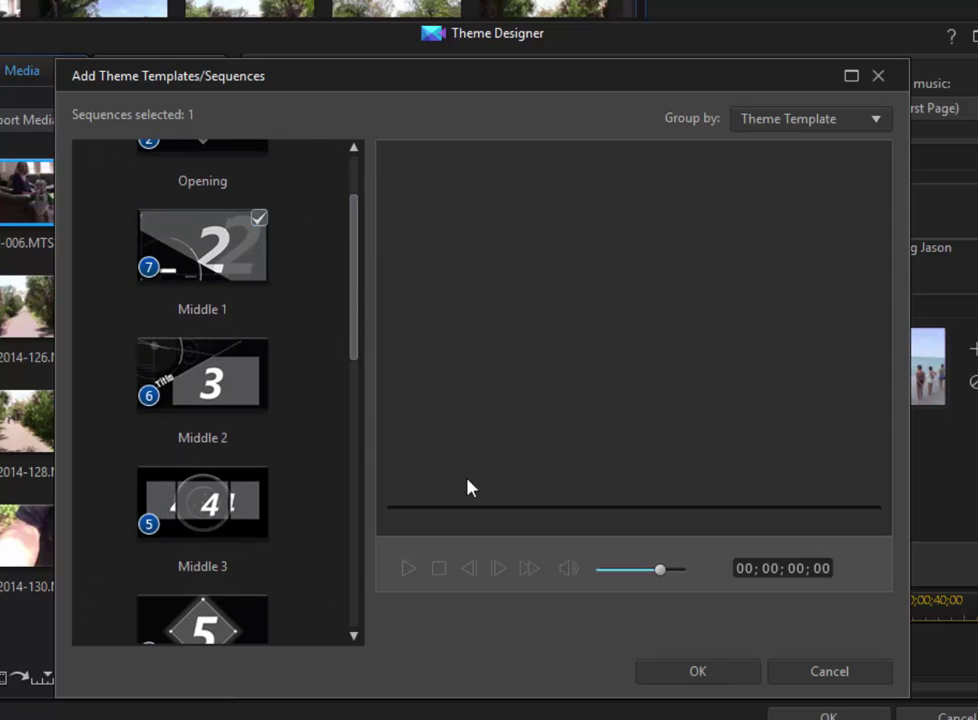
- Add Middle 1, continue it from the previous clip, and put Florida2014-129 and -128 in slots 2 and 3
left_click(680, 668)
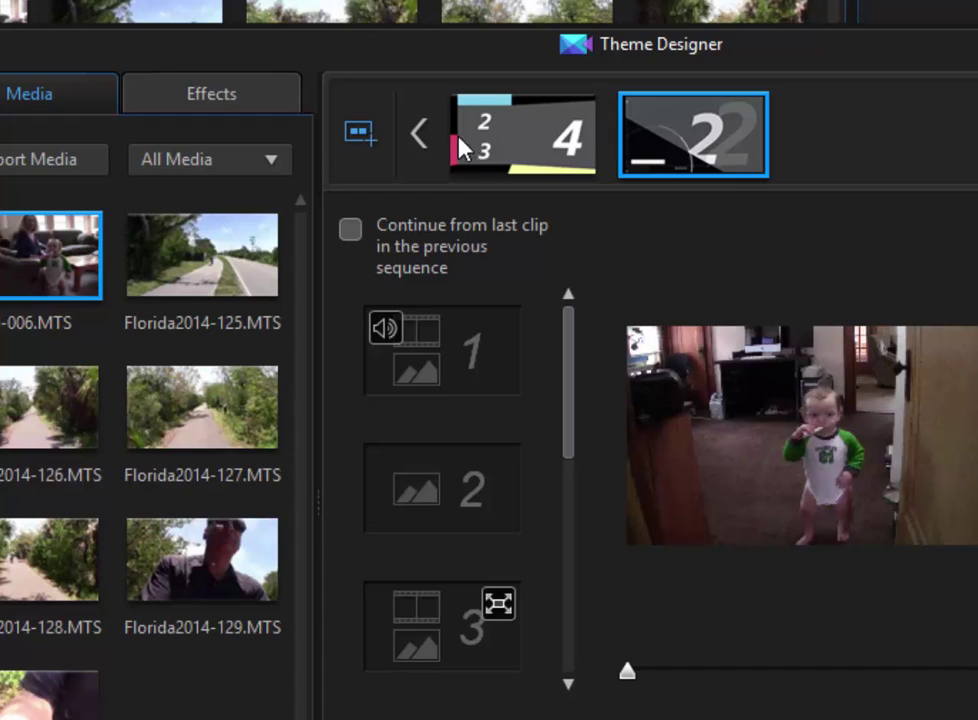
left_click(485, 142)
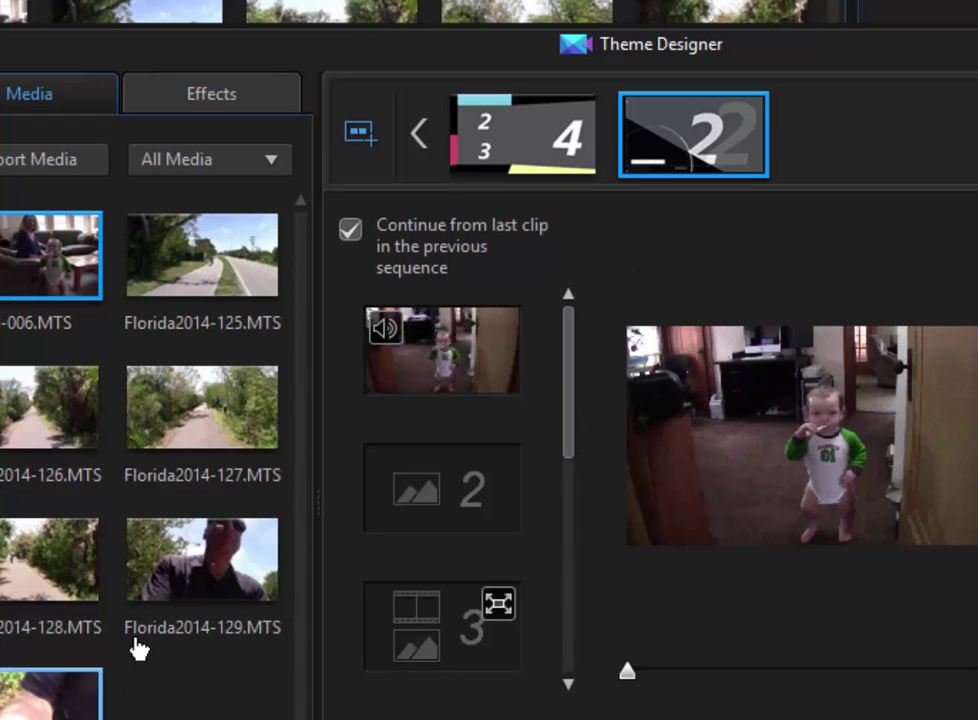
left_click_drag(172, 572, 358, 500)
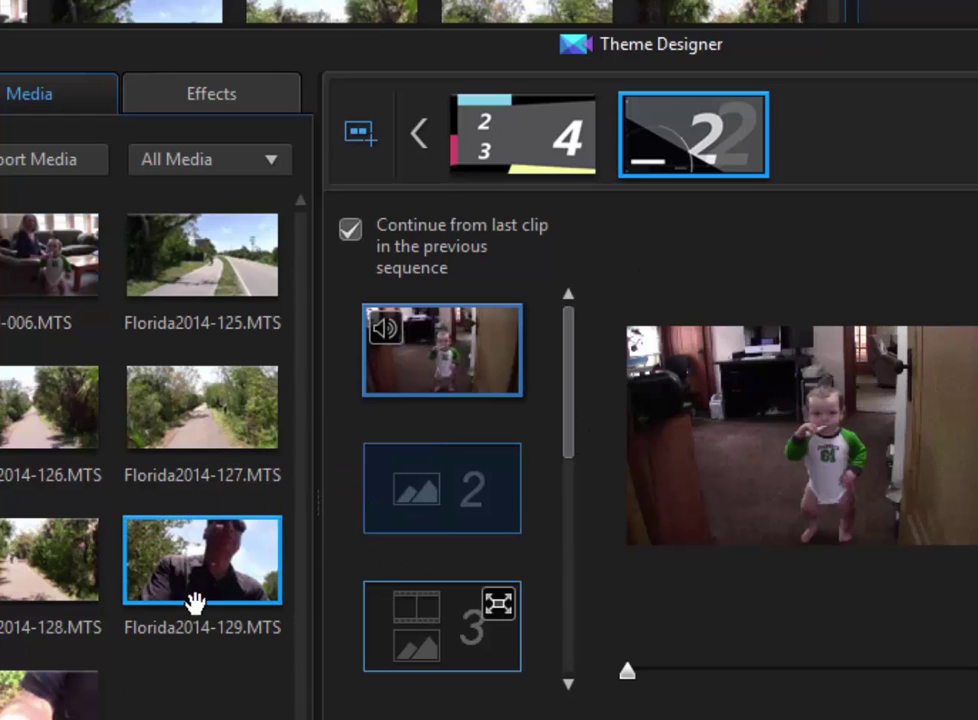
left_click_drag(15, 573, 418, 695)
left_click_drag(804, 680, 436, 625)
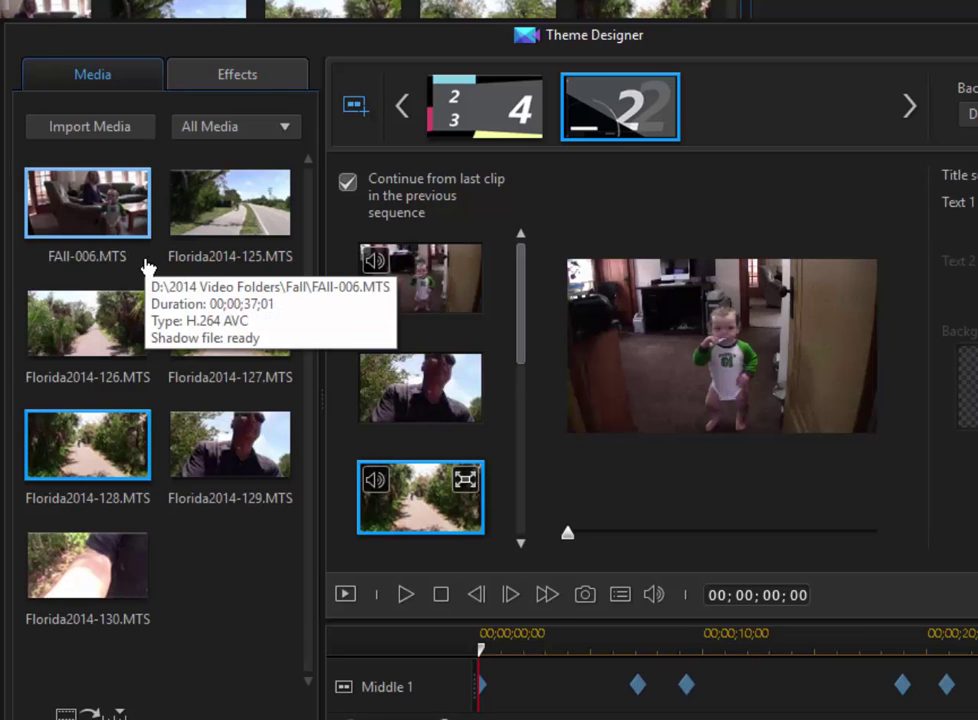
left_click(100, 124)
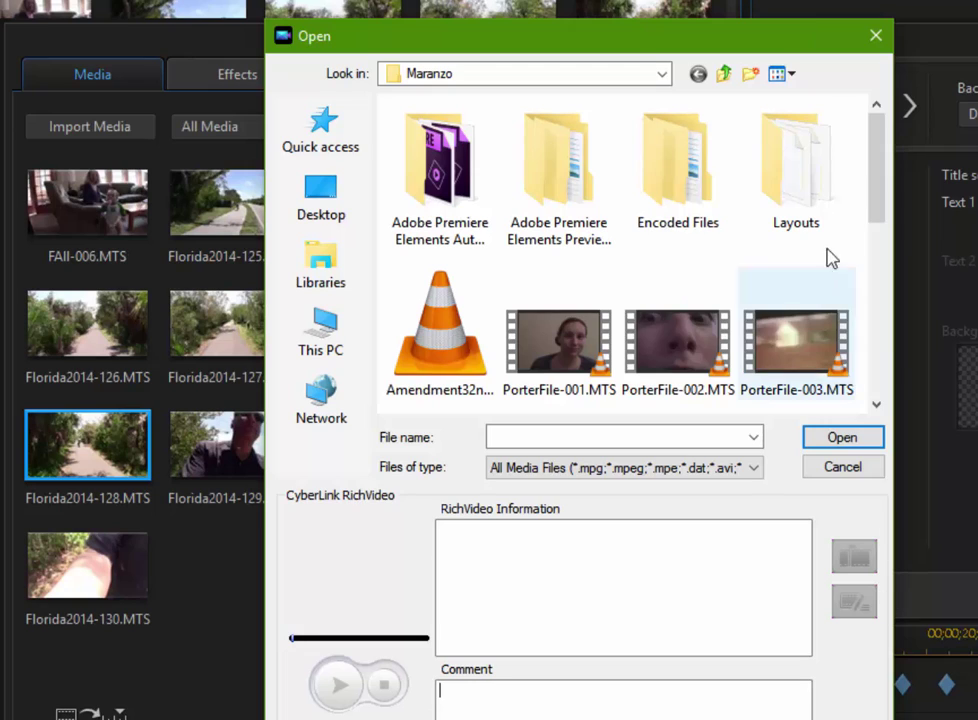
left_click(870, 38)
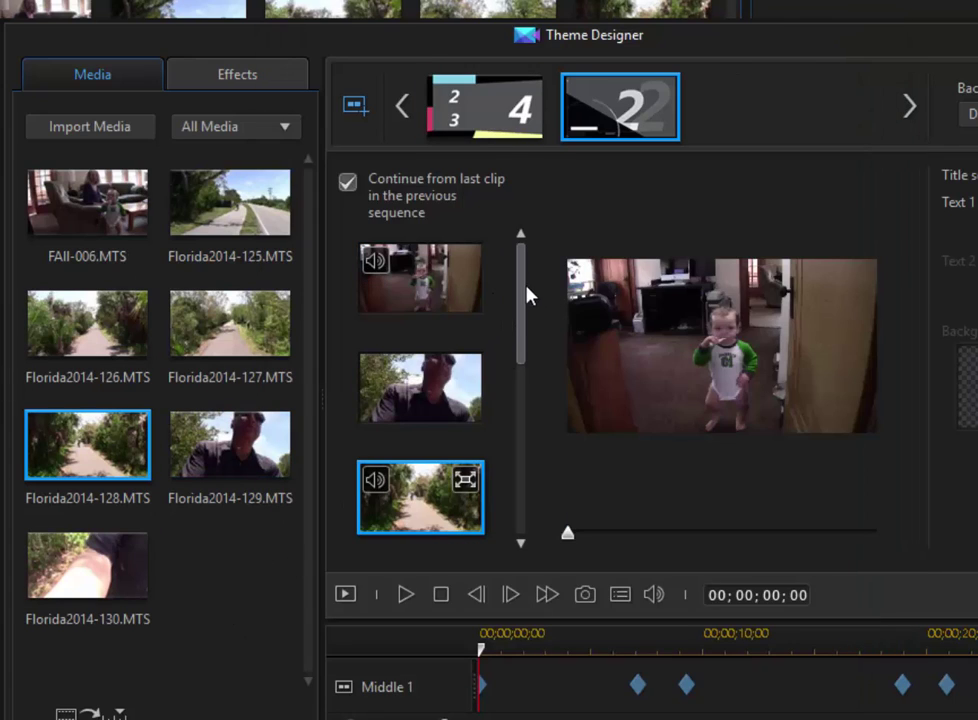
left_click_drag(522, 285, 519, 478)
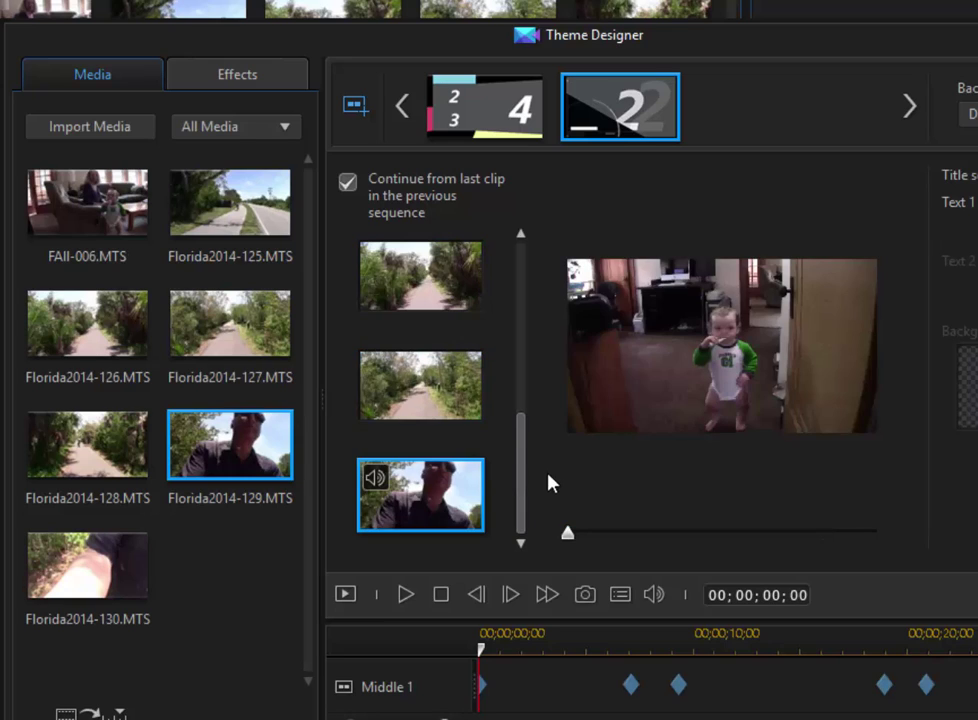
left_click_drag(520, 437, 520, 408)
left_click(406, 371)
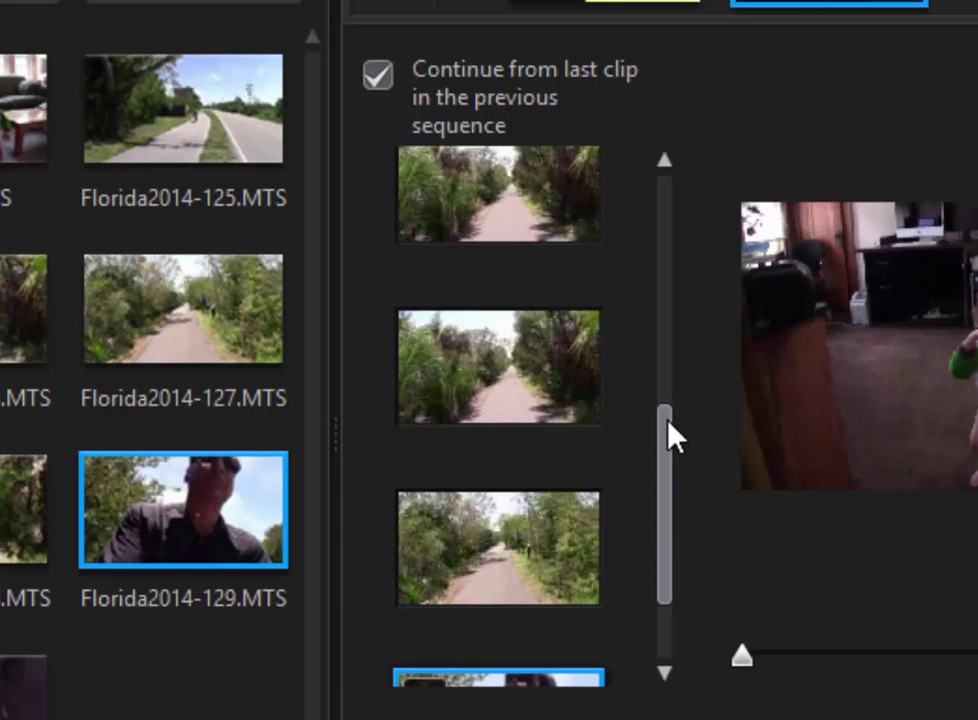
left_click_drag(669, 432, 683, 222)
scroll(683, 222, "up", 2)
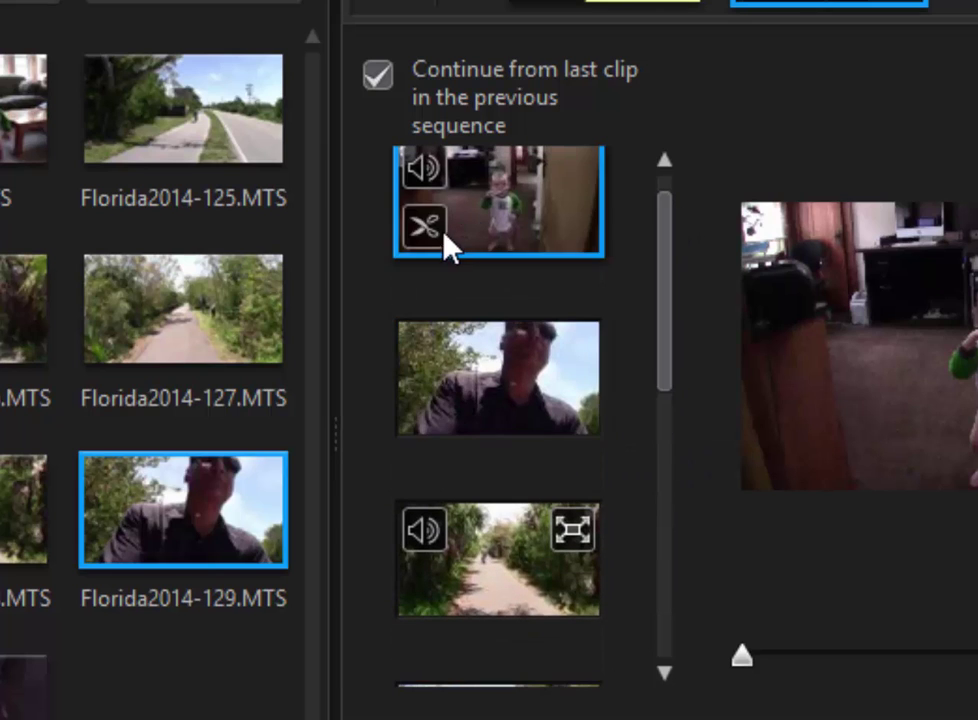
left_click(428, 236)
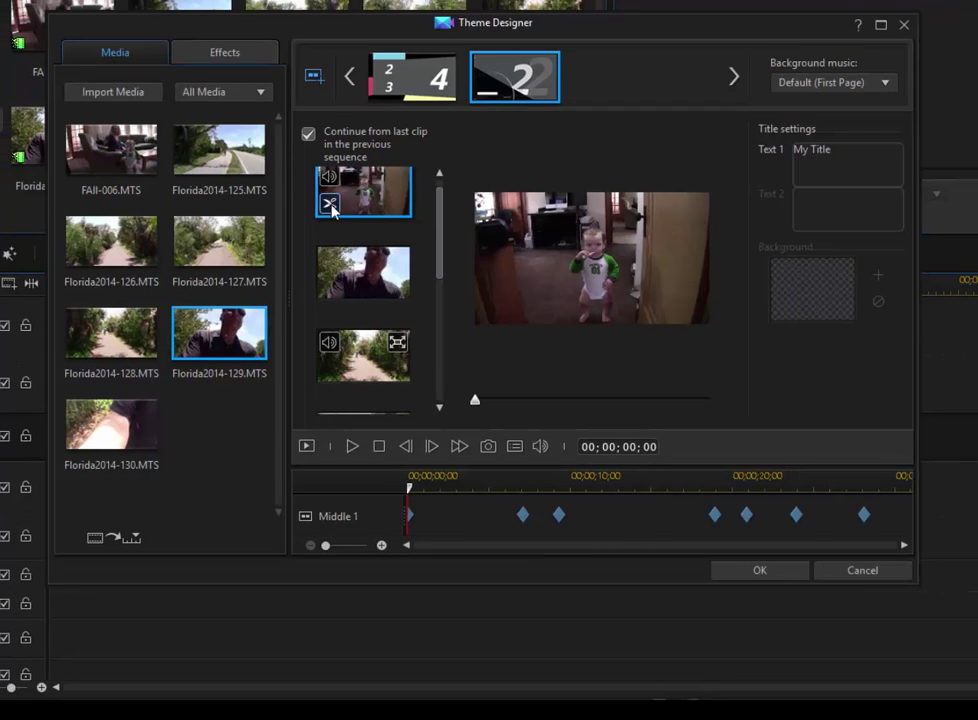
- Trim the FAll-006 clip in slot 1 to start at 00;00;03;12 and end near 18 seconds
left_click(330, 206)
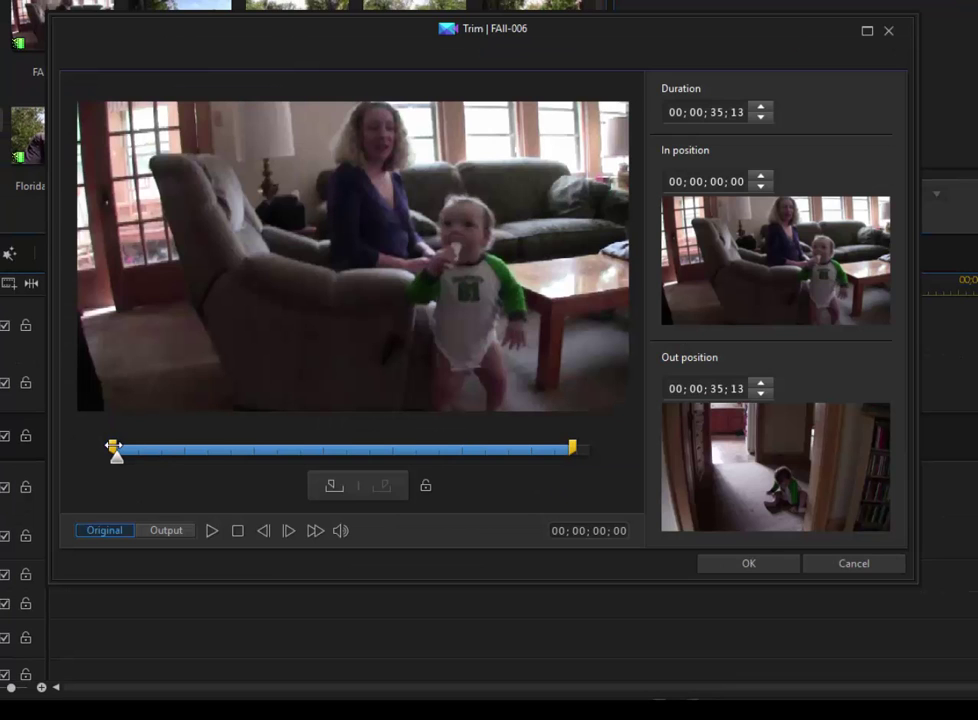
left_click_drag(150, 446, 156, 447)
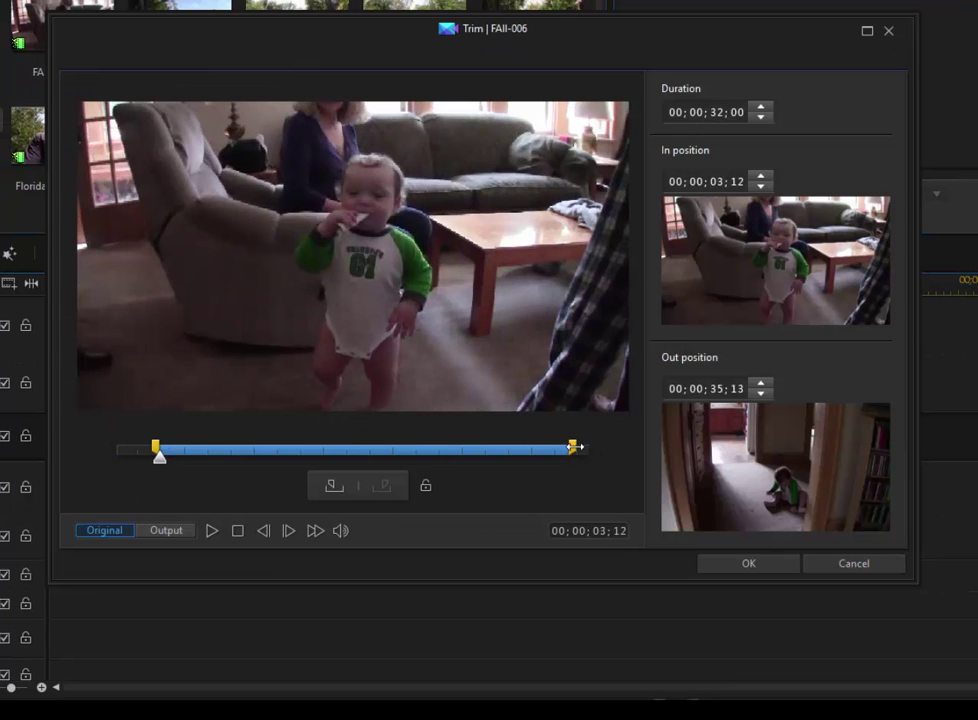
left_click_drag(573, 447, 359, 472)
left_click(781, 564)
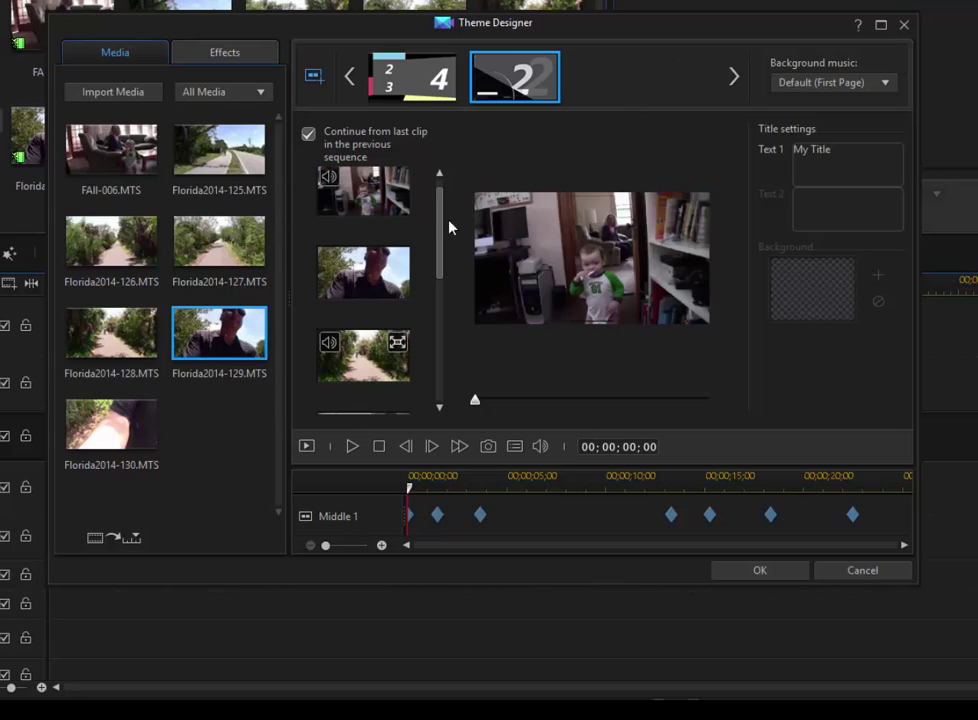
- Apply the Black and White effect to the second and third Opening clips
left_click(233, 452)
left_click(400, 316)
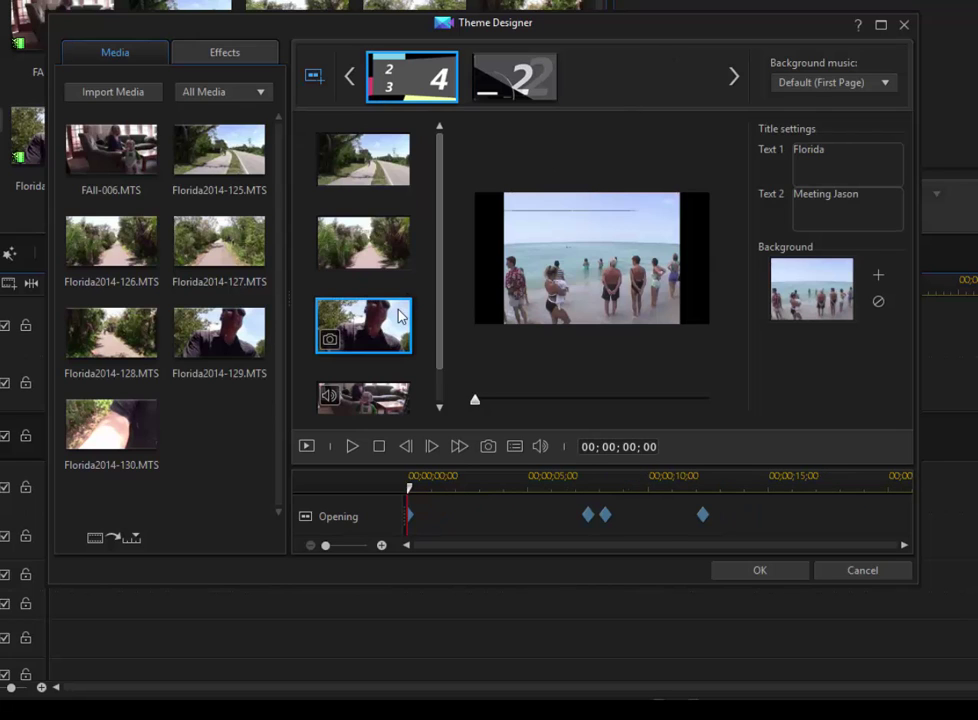
left_click(207, 56)
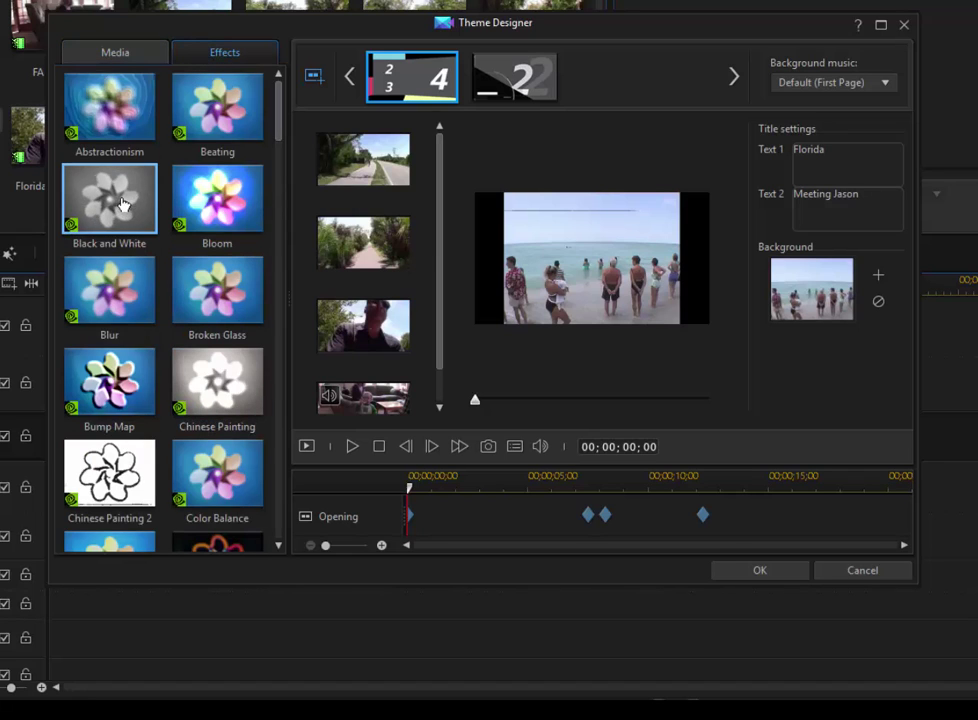
left_click_drag(122, 204, 356, 324)
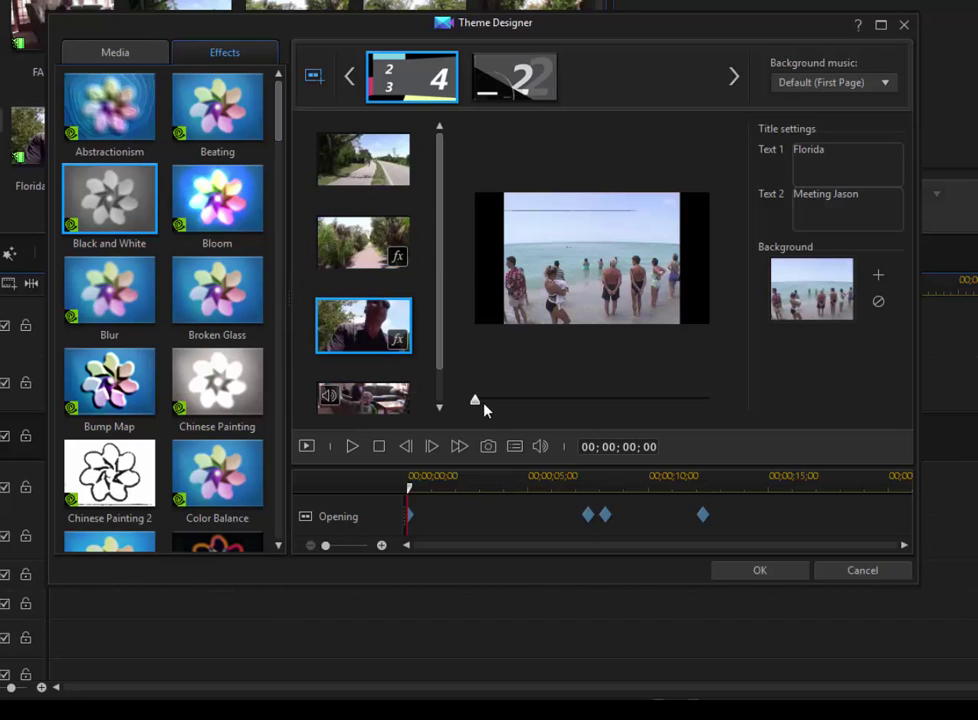
- Scrub the Opening preview to 00;00;08;22 and 00;00;10;19 to check the title transition
left_click_drag(478, 404, 571, 414)
left_click(571, 400)
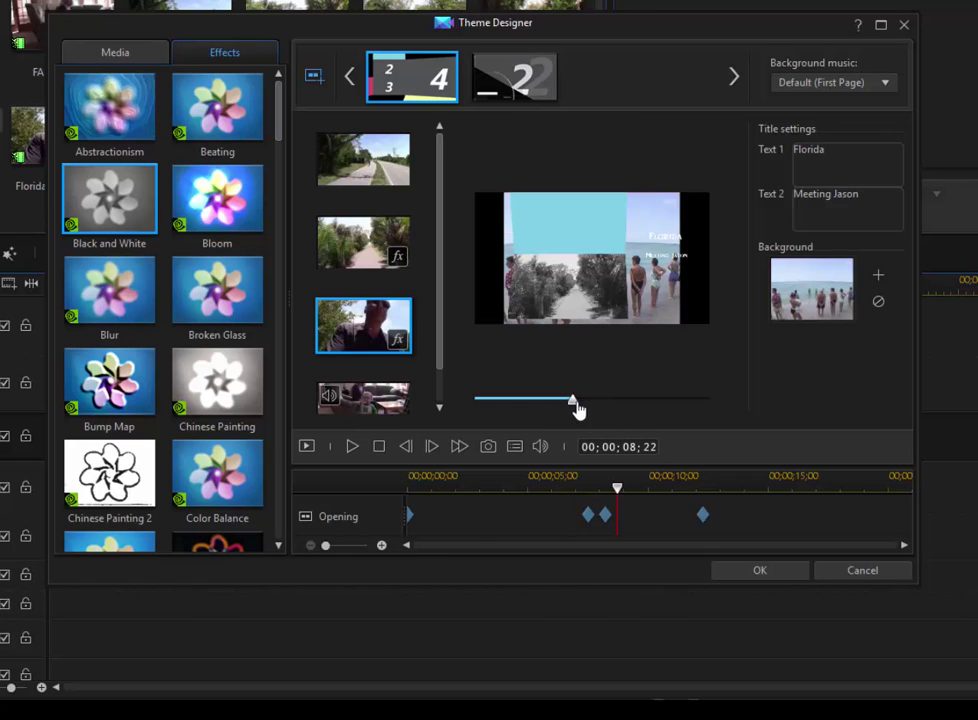
left_click(590, 400)
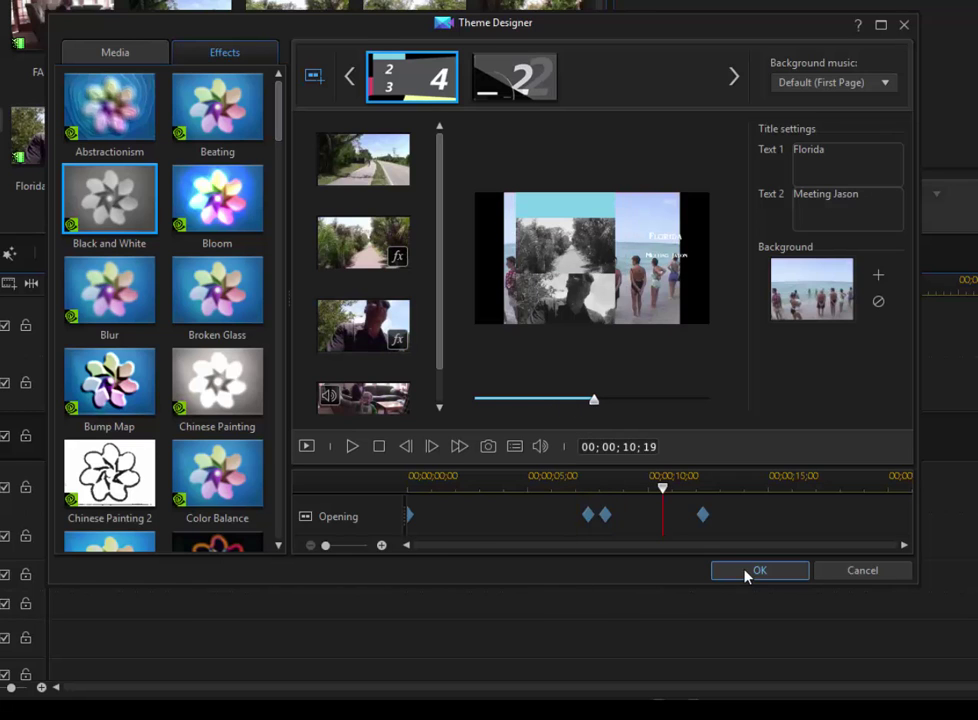
- Generate the theme onto the timeline and enlarge the preview by dragging both splitters
left_click(747, 572)
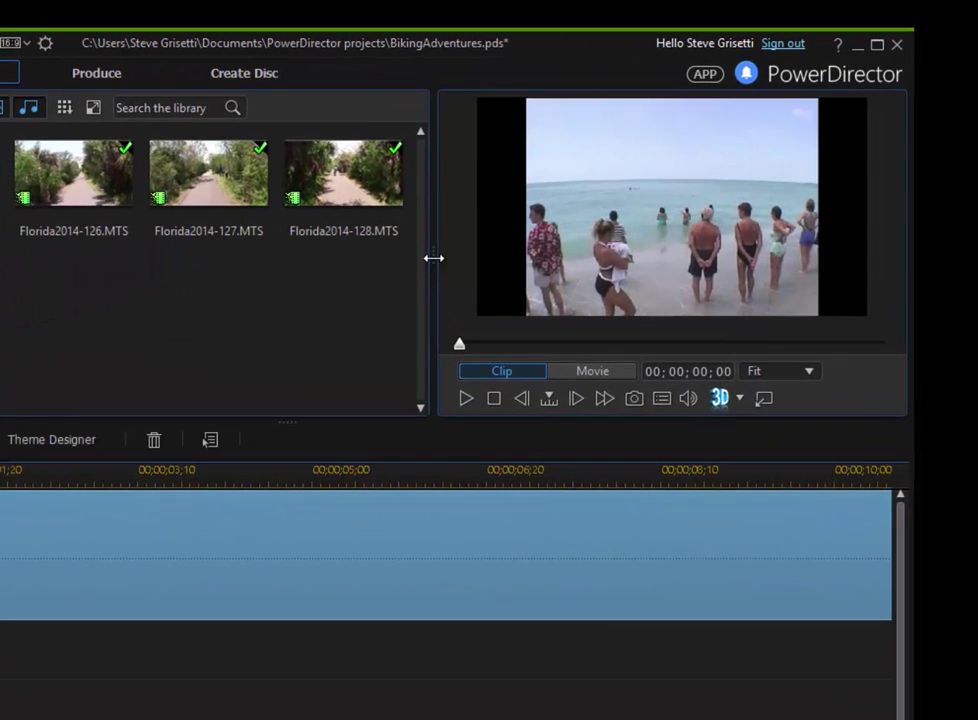
left_click_drag(433, 264, 183, 317)
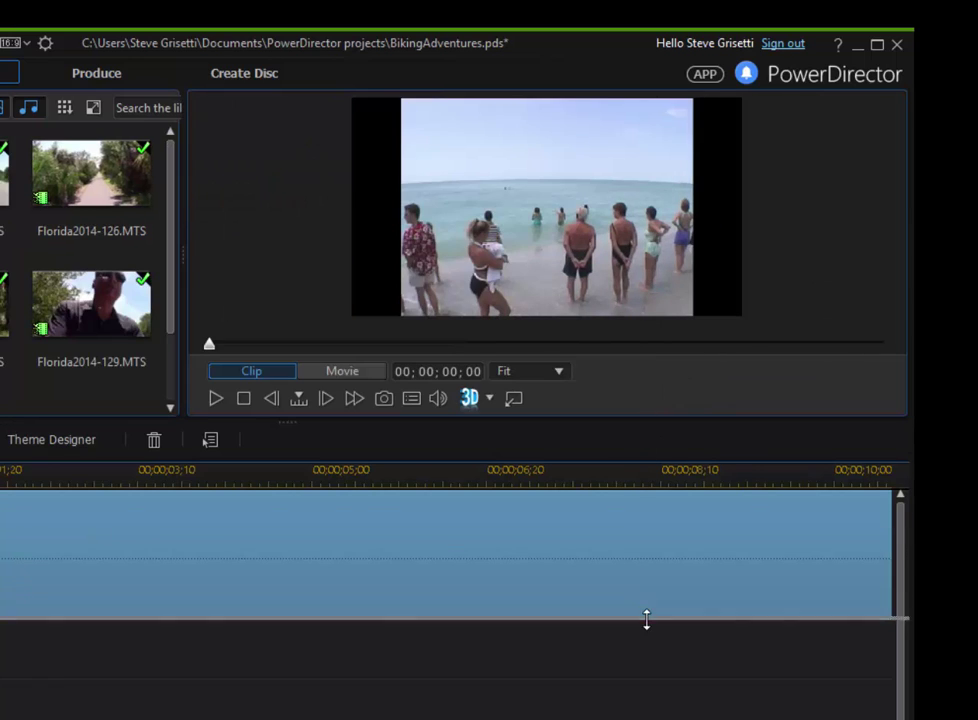
left_click_drag(647, 620, 645, 620)
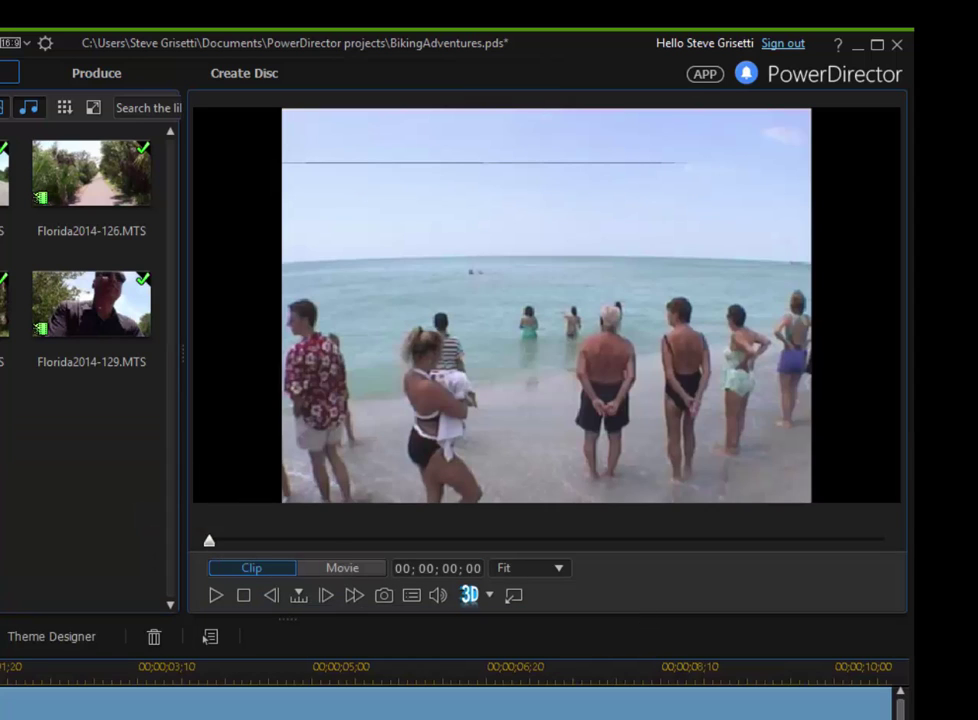
- Play the generated theme movie past the Florida titles to about 00;00;40;20
key("space")
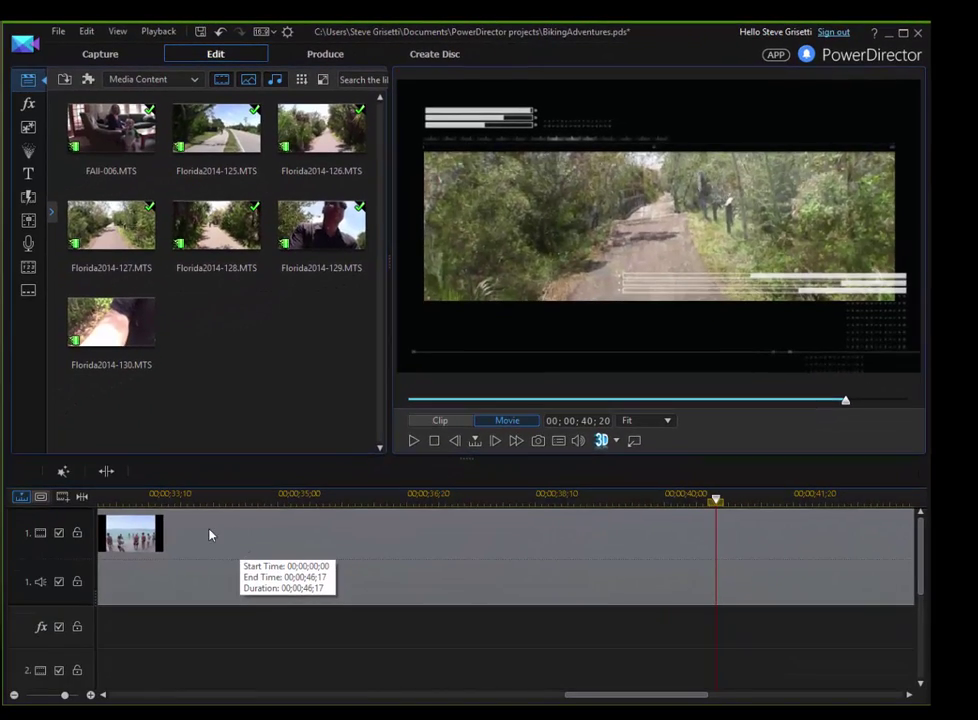
- Reopen the timeline's theme clip in Theme Designer, accepting that its timeline edits reset
left_click(212, 535)
double_click(218, 535)
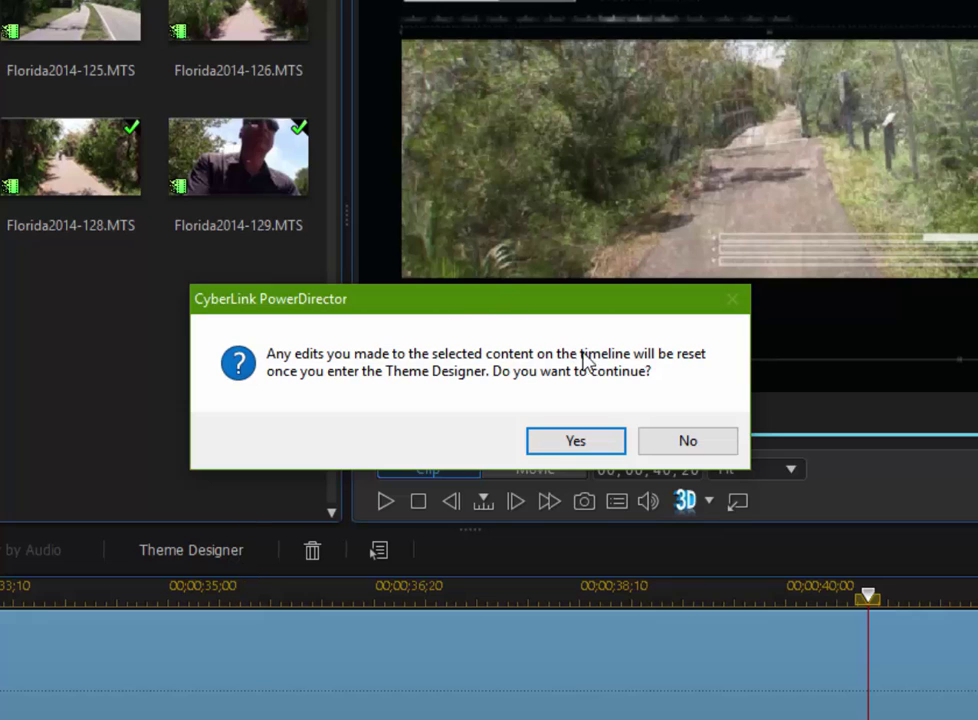
left_click(576, 443)
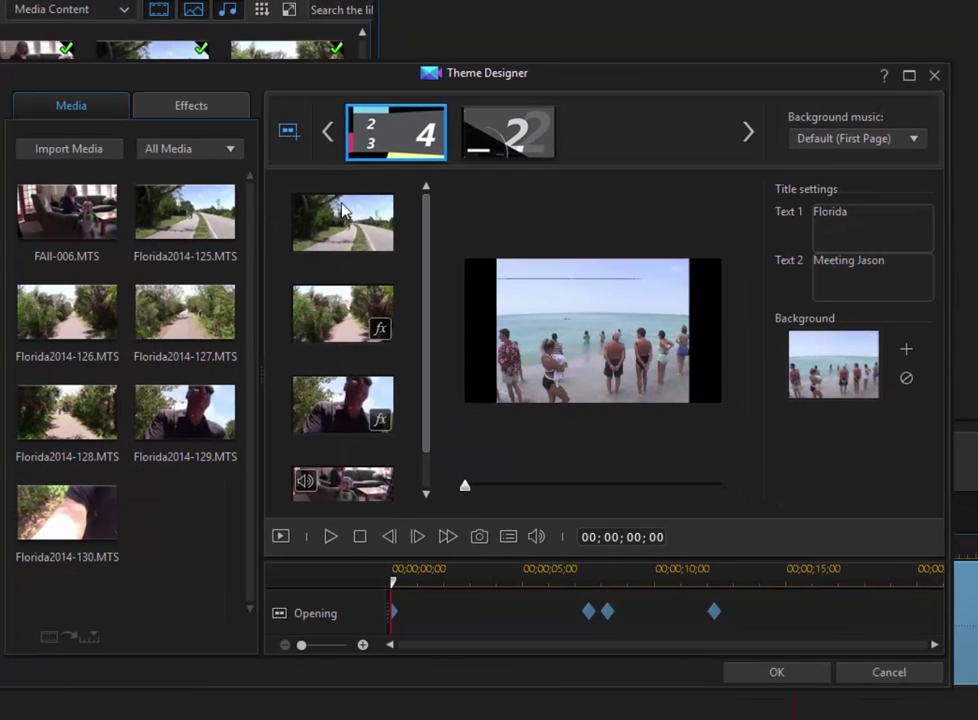
left_click(340, 218)
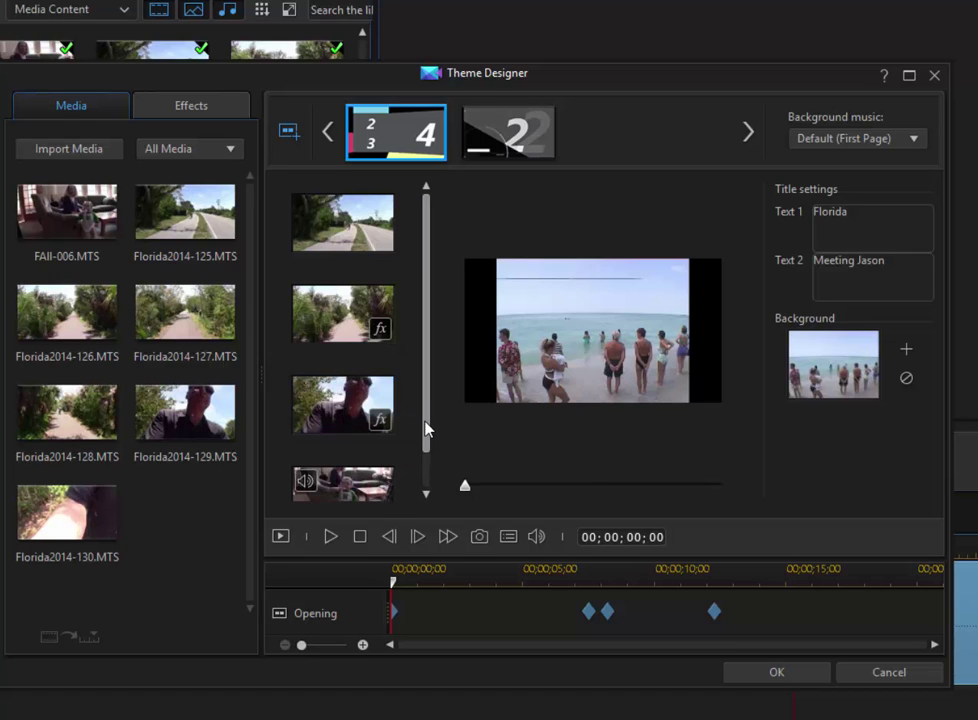
left_click_drag(428, 428, 428, 487)
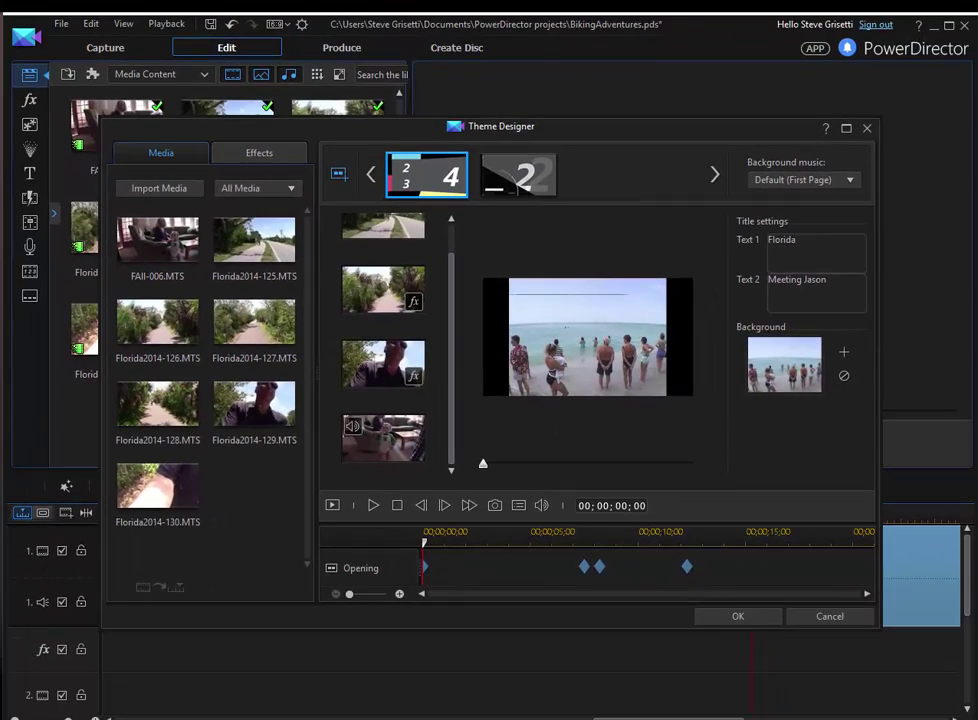